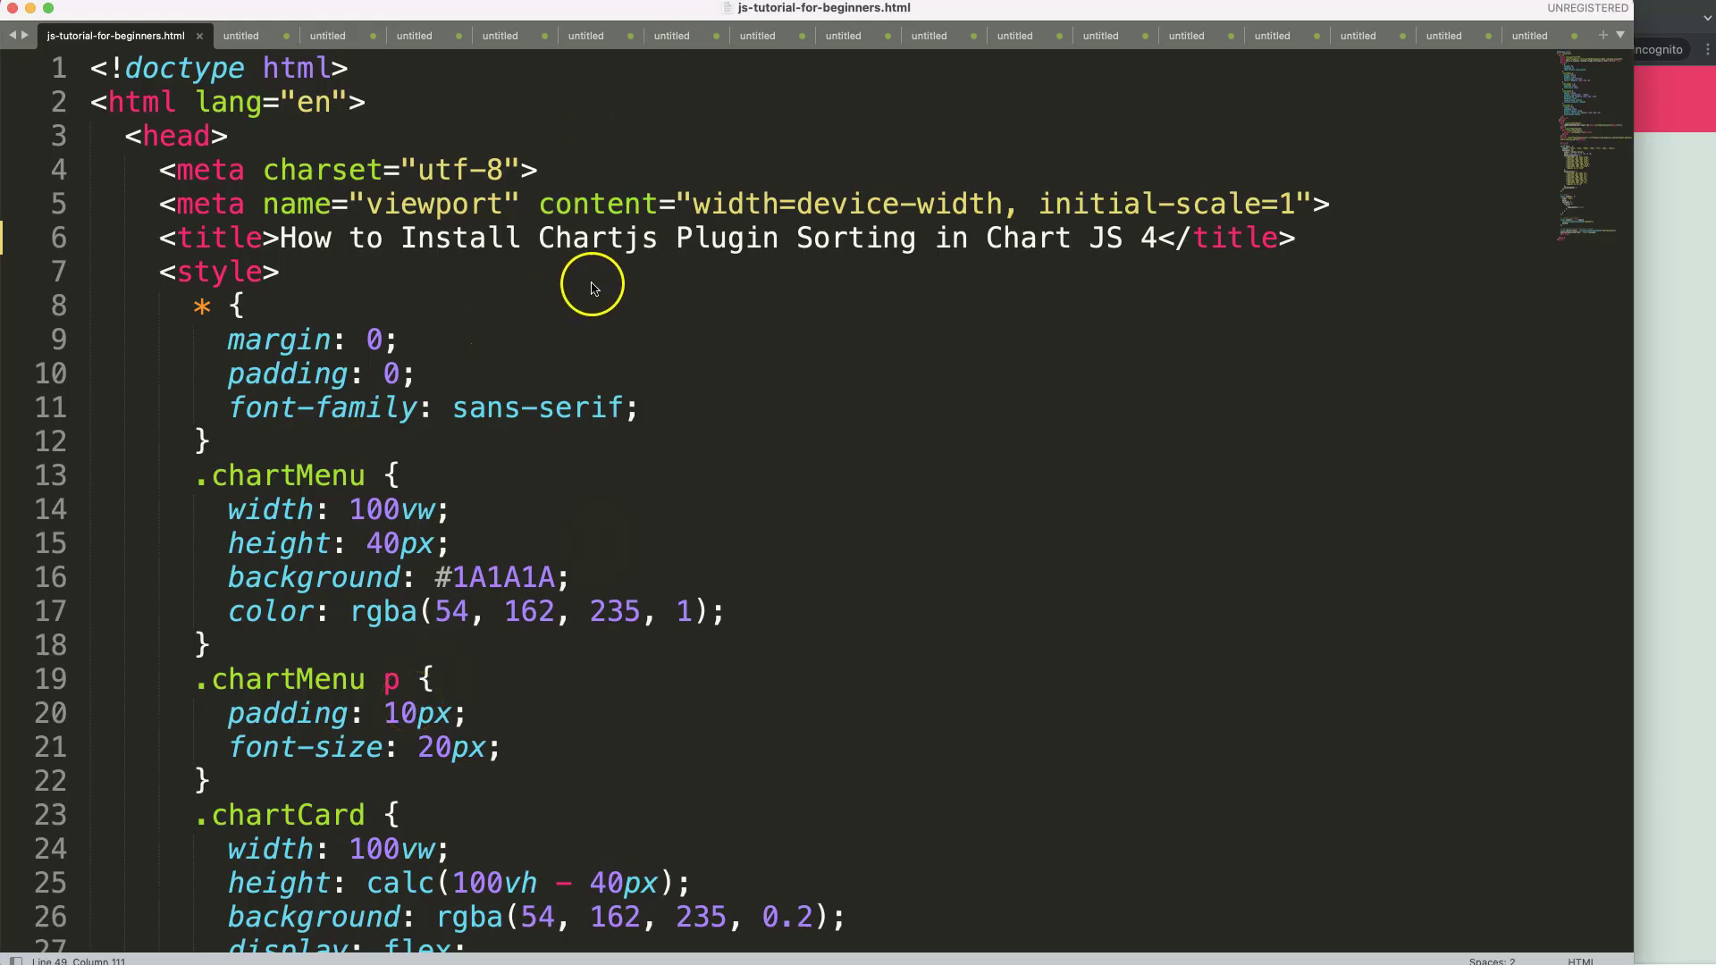
Bring the Chrome window with the Chartjs Plugin Sorting article in front of the editor.
drag(911, 239, 745, 240)
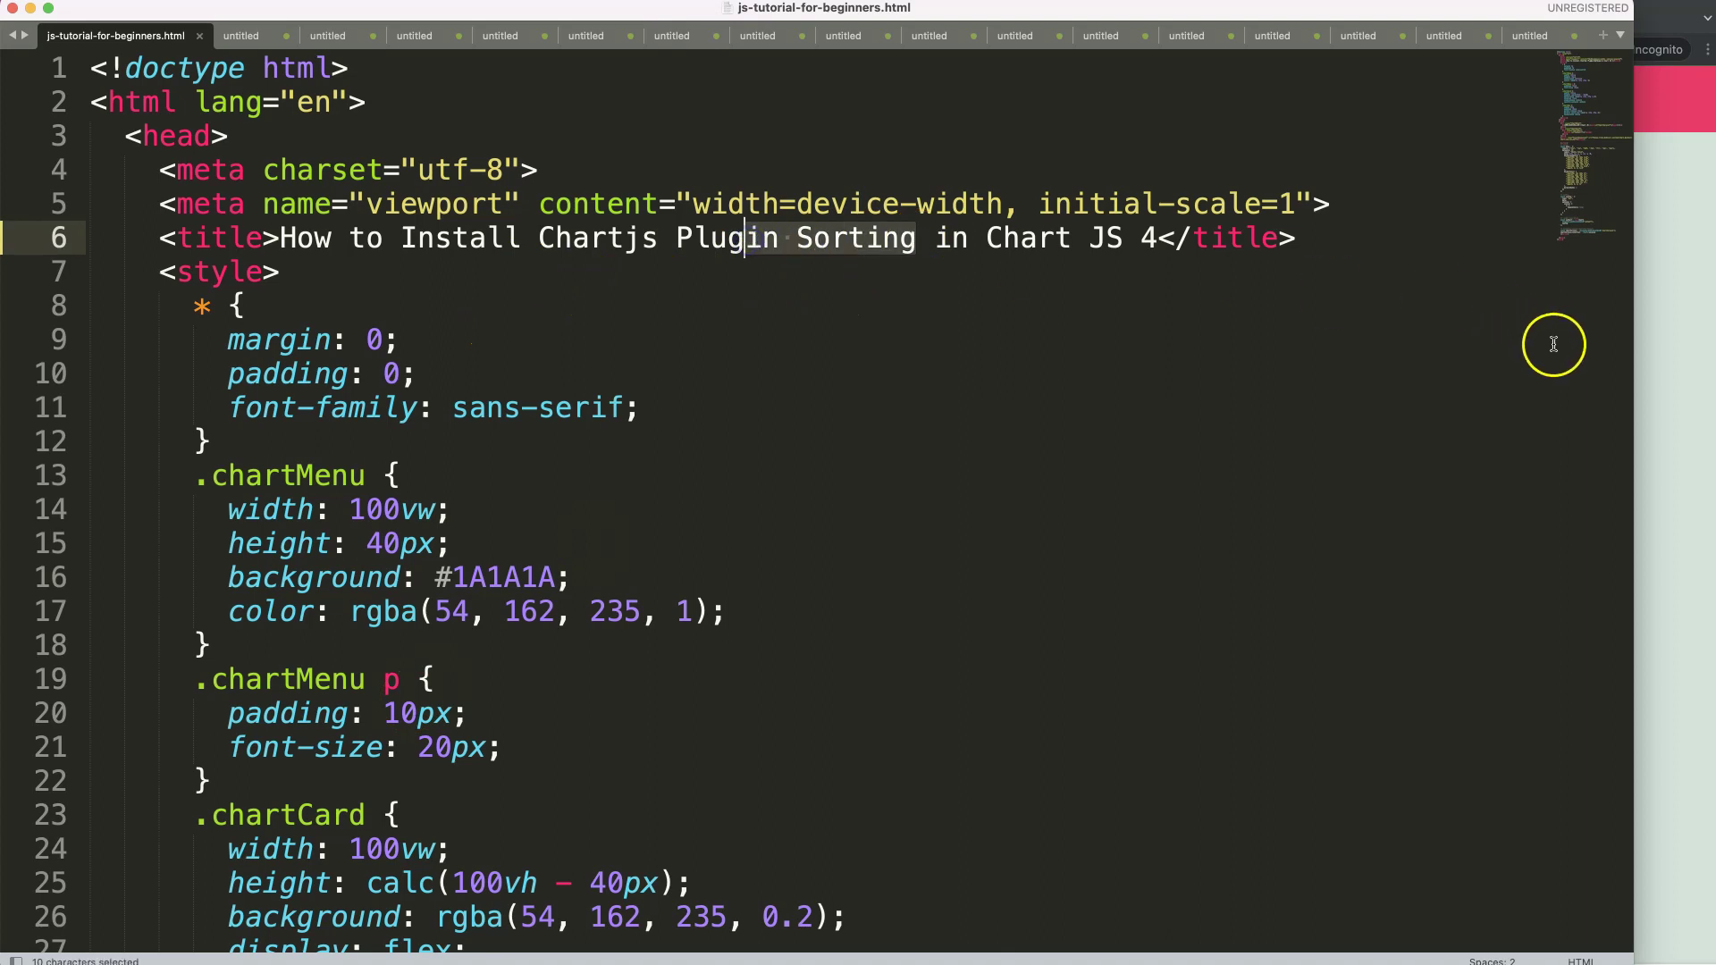
click(1664, 312)
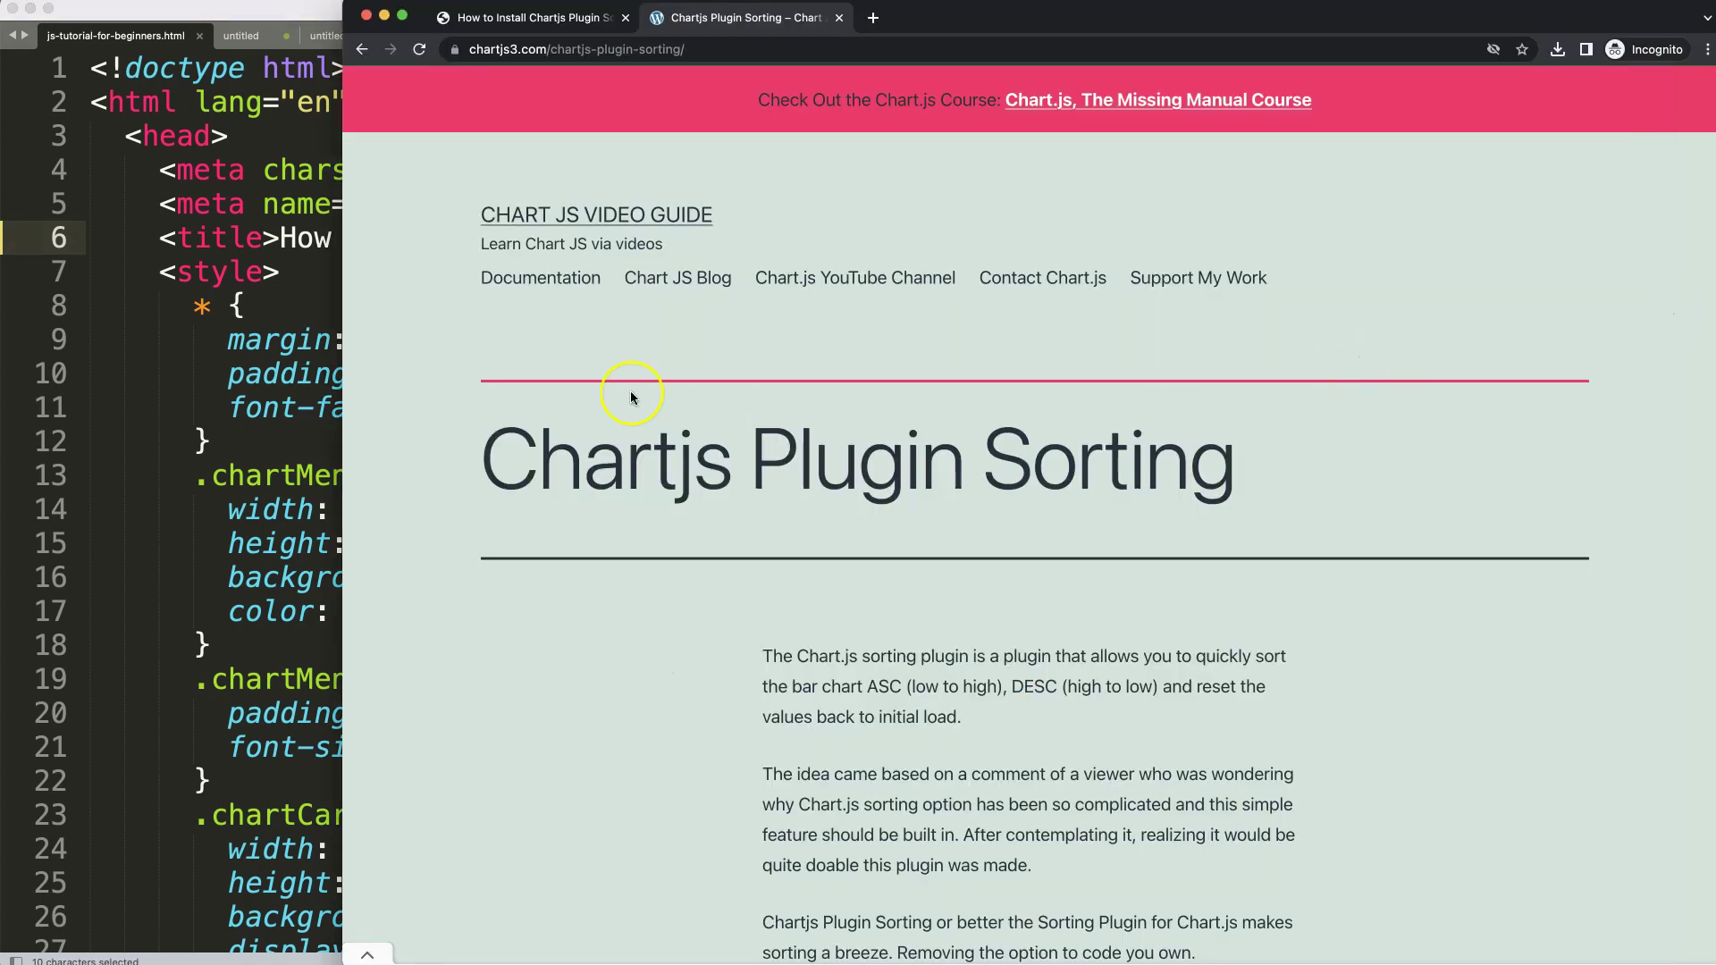
Select the chartjs-plugin-sorting CDN script tag in the article's Getting Started section.
drag(868, 687, 915, 688)
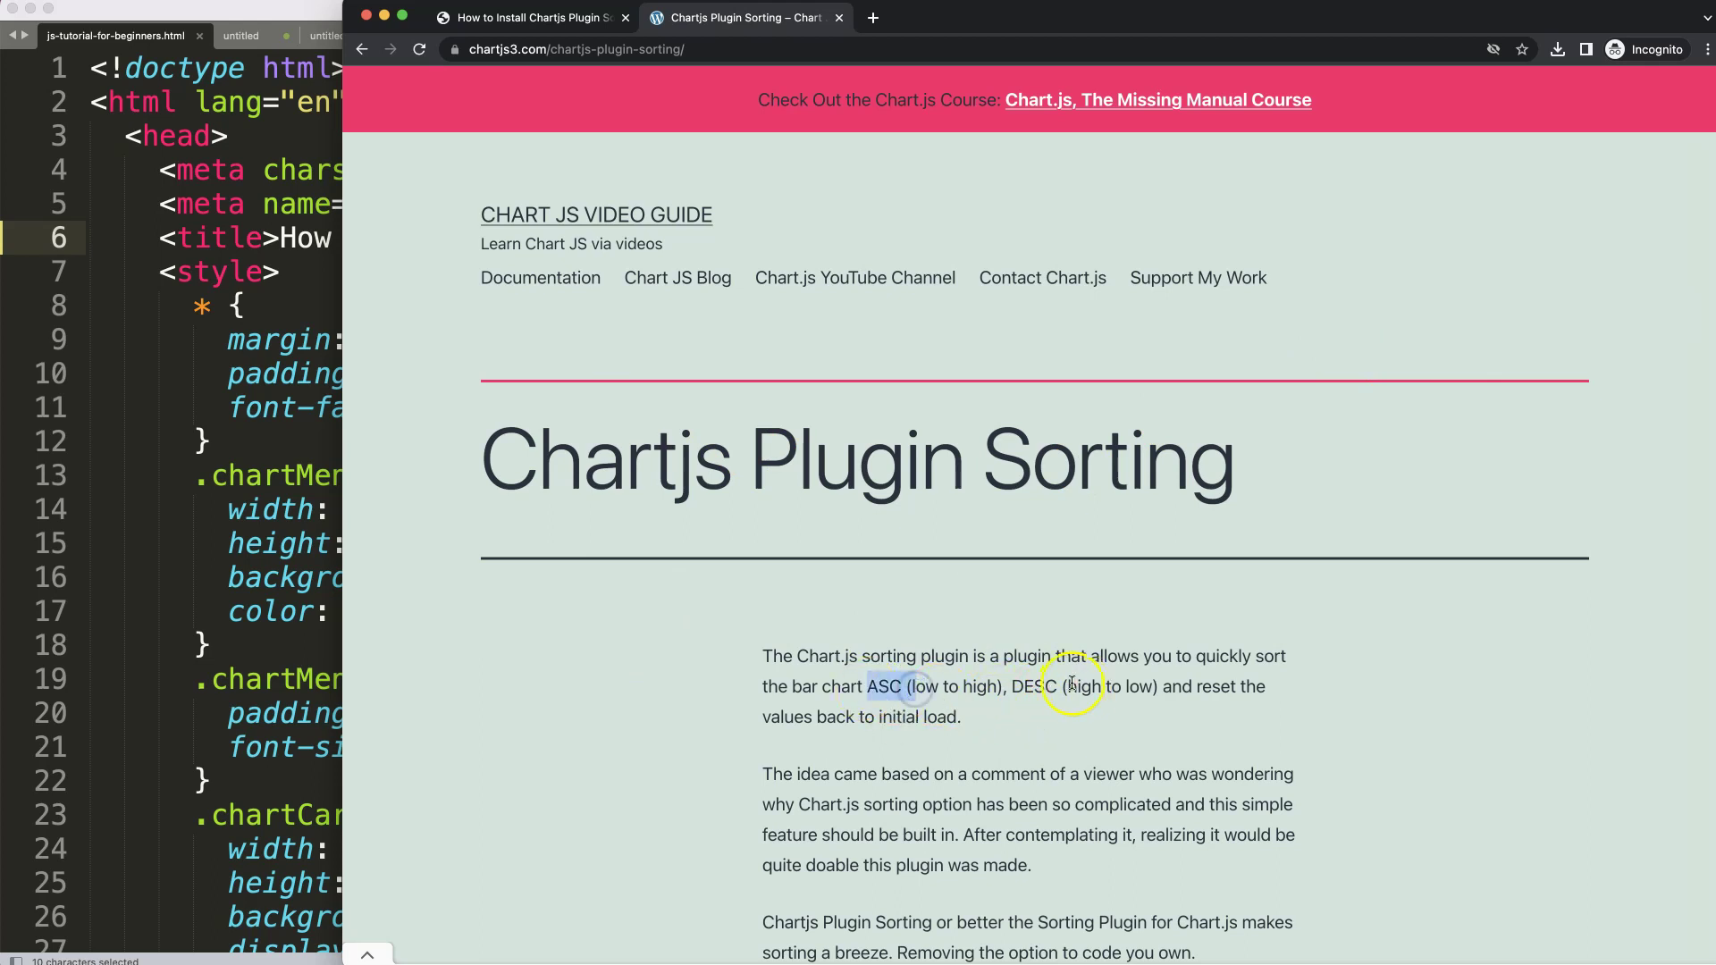
click(490, 18)
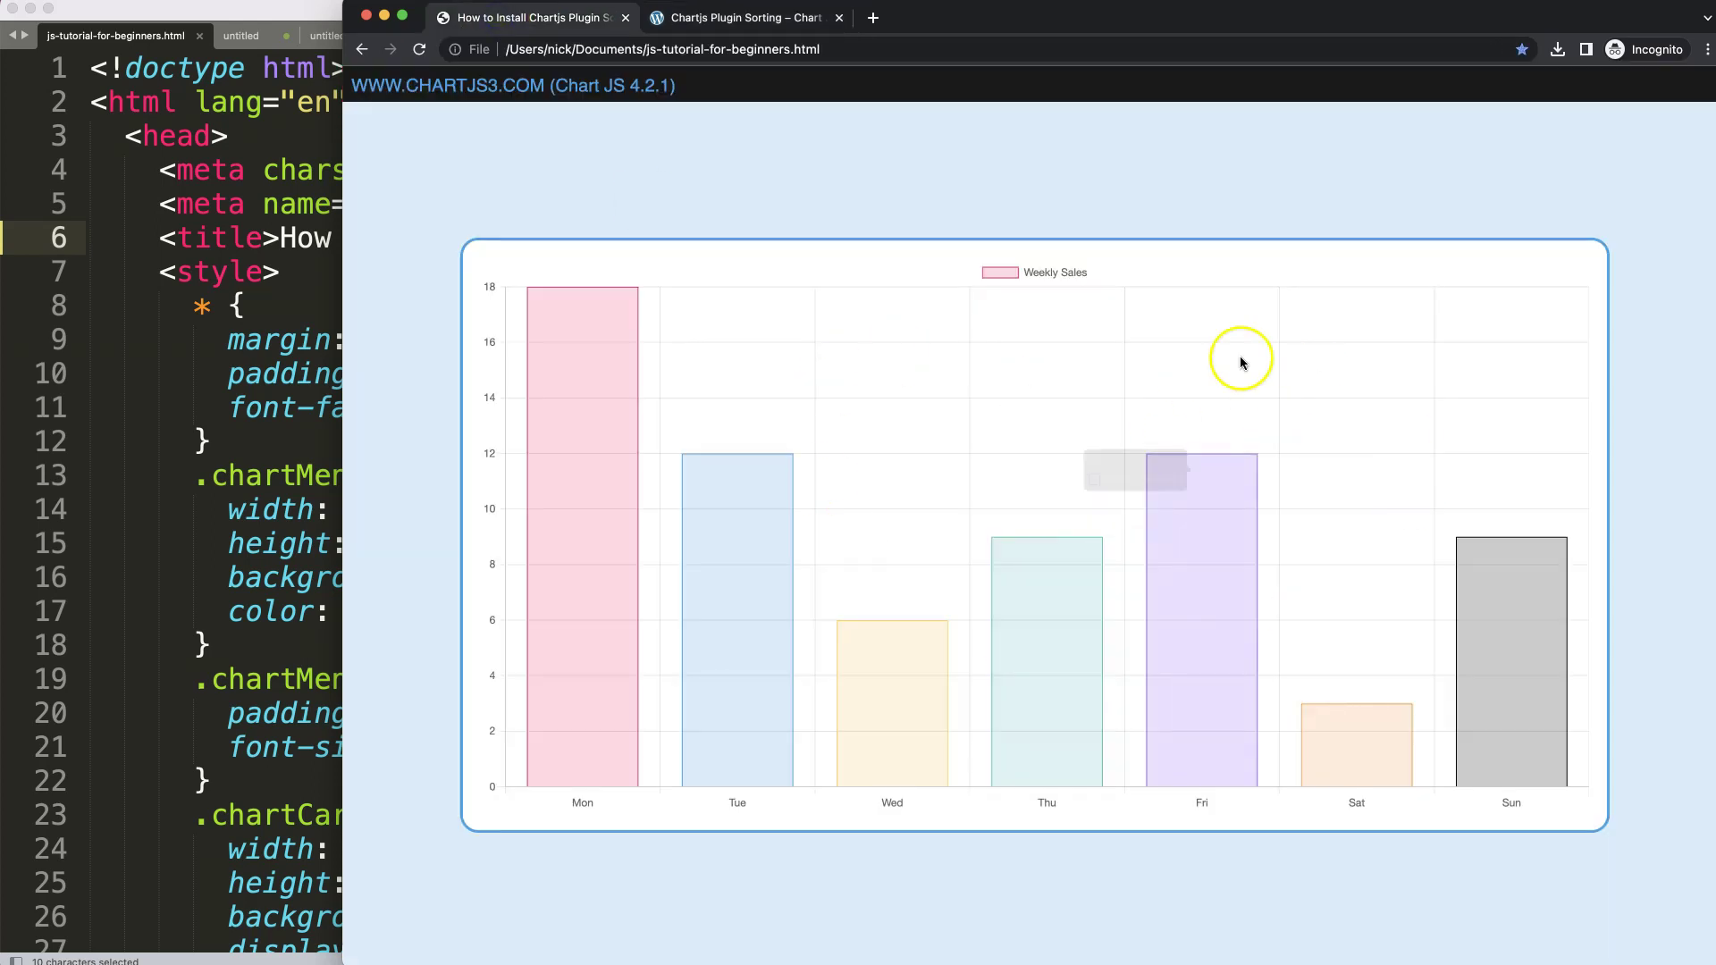
click(730, 18)
scroll(1072, 581, down, 3)
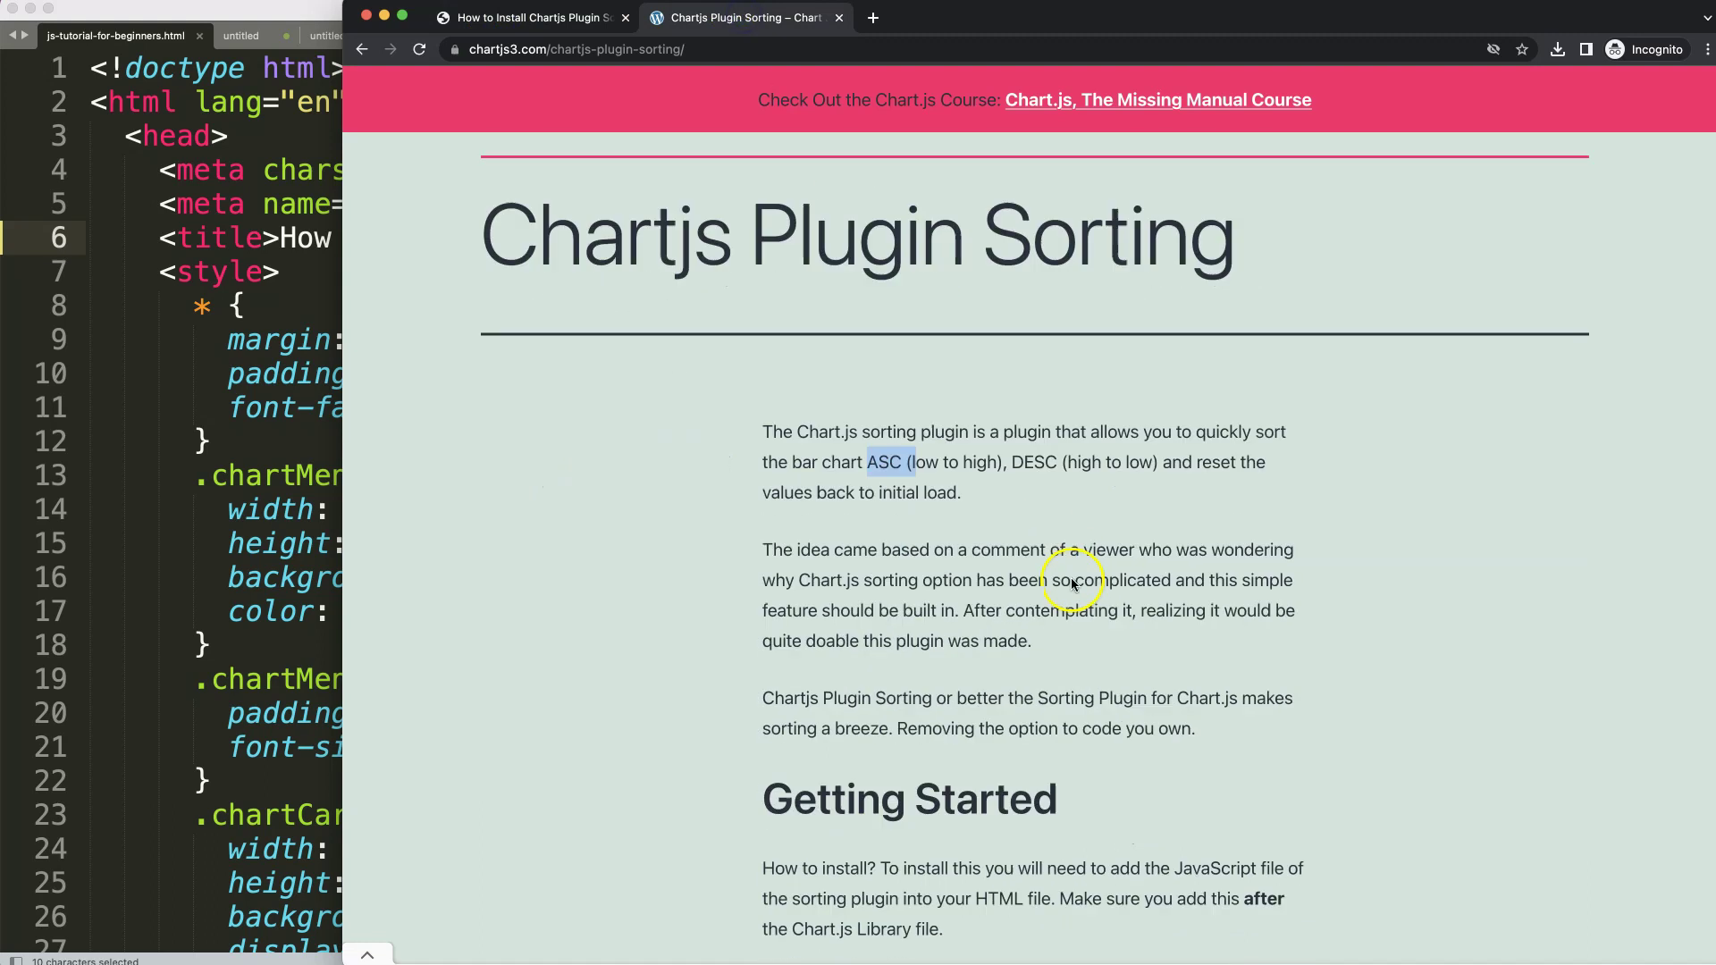
scroll(1073, 585, down, 4)
scroll(1072, 587, down, 2)
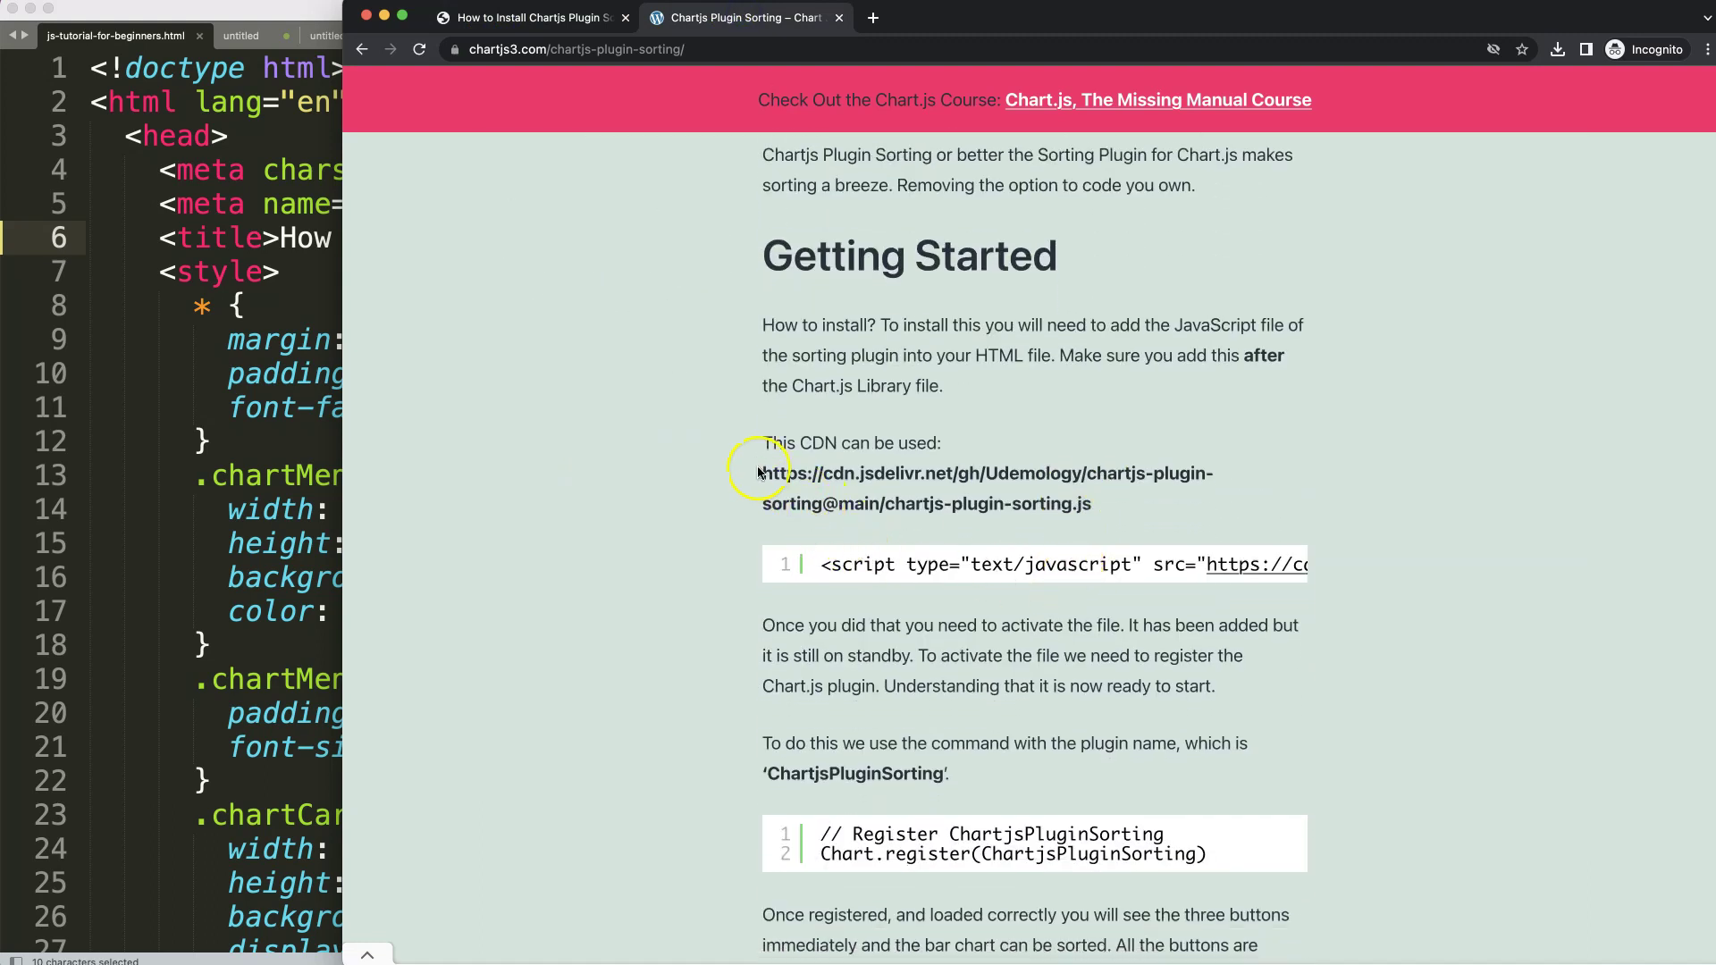
drag(760, 472, 1132, 510)
drag(815, 574, 1343, 572)
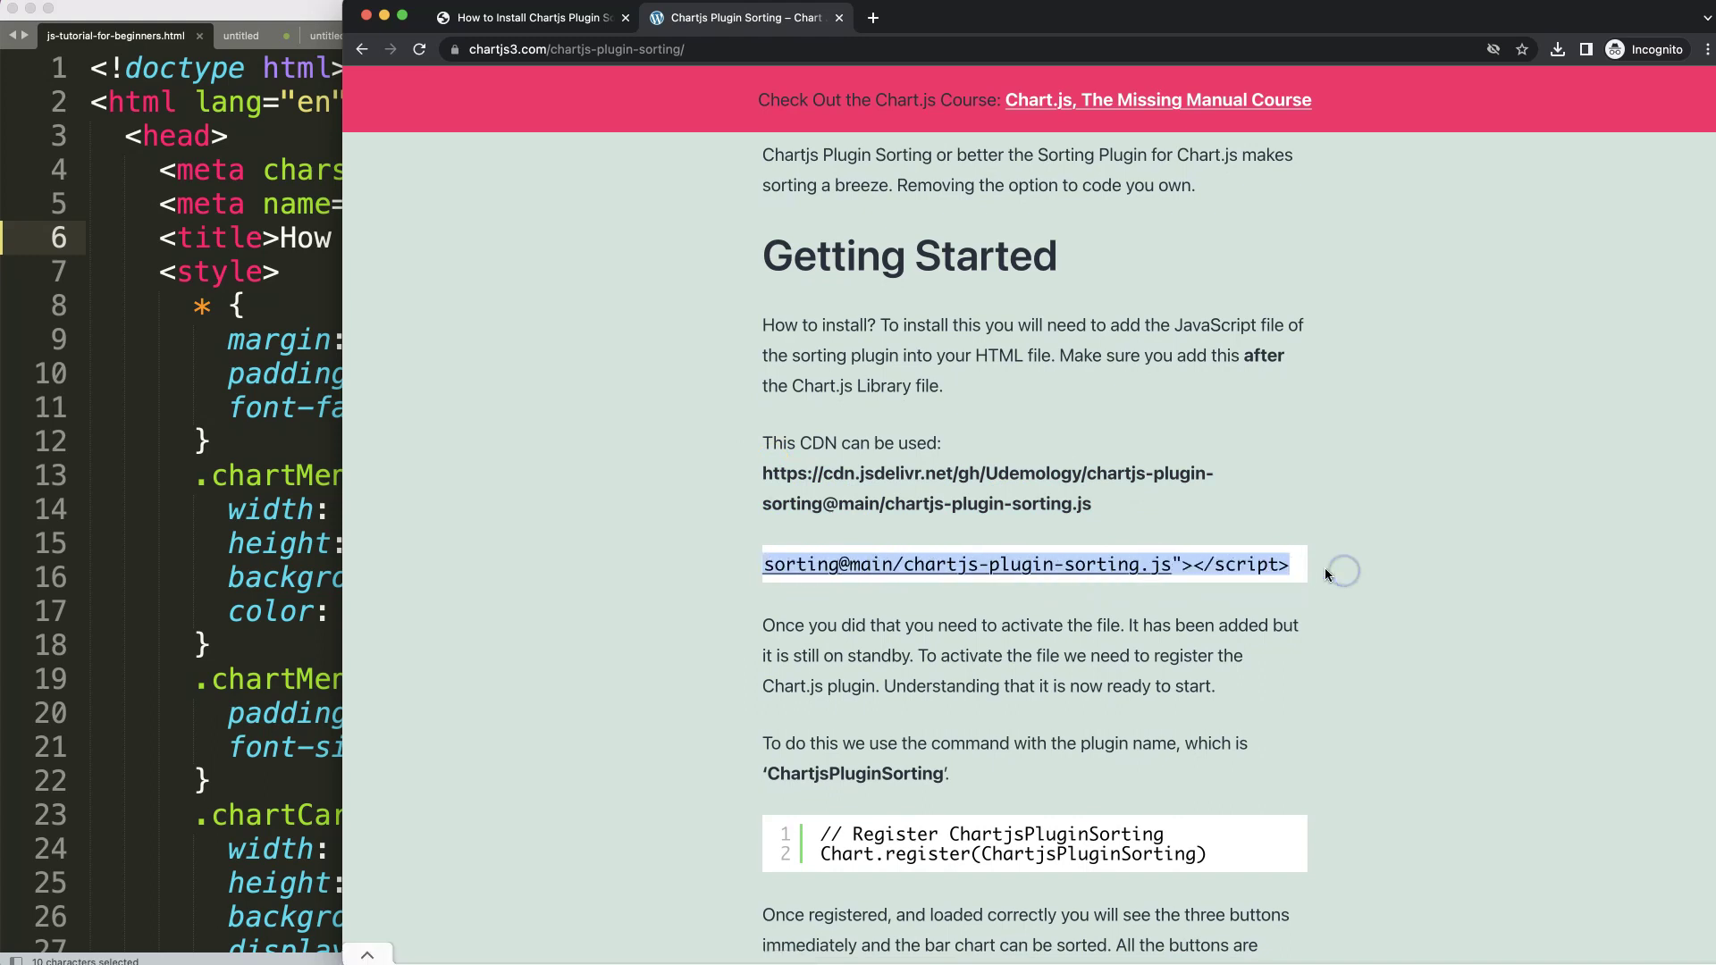
Paste the plugin's CDN script tag below the Chart.js library script.
click(273, 358)
scroll(357, 558, down, 5)
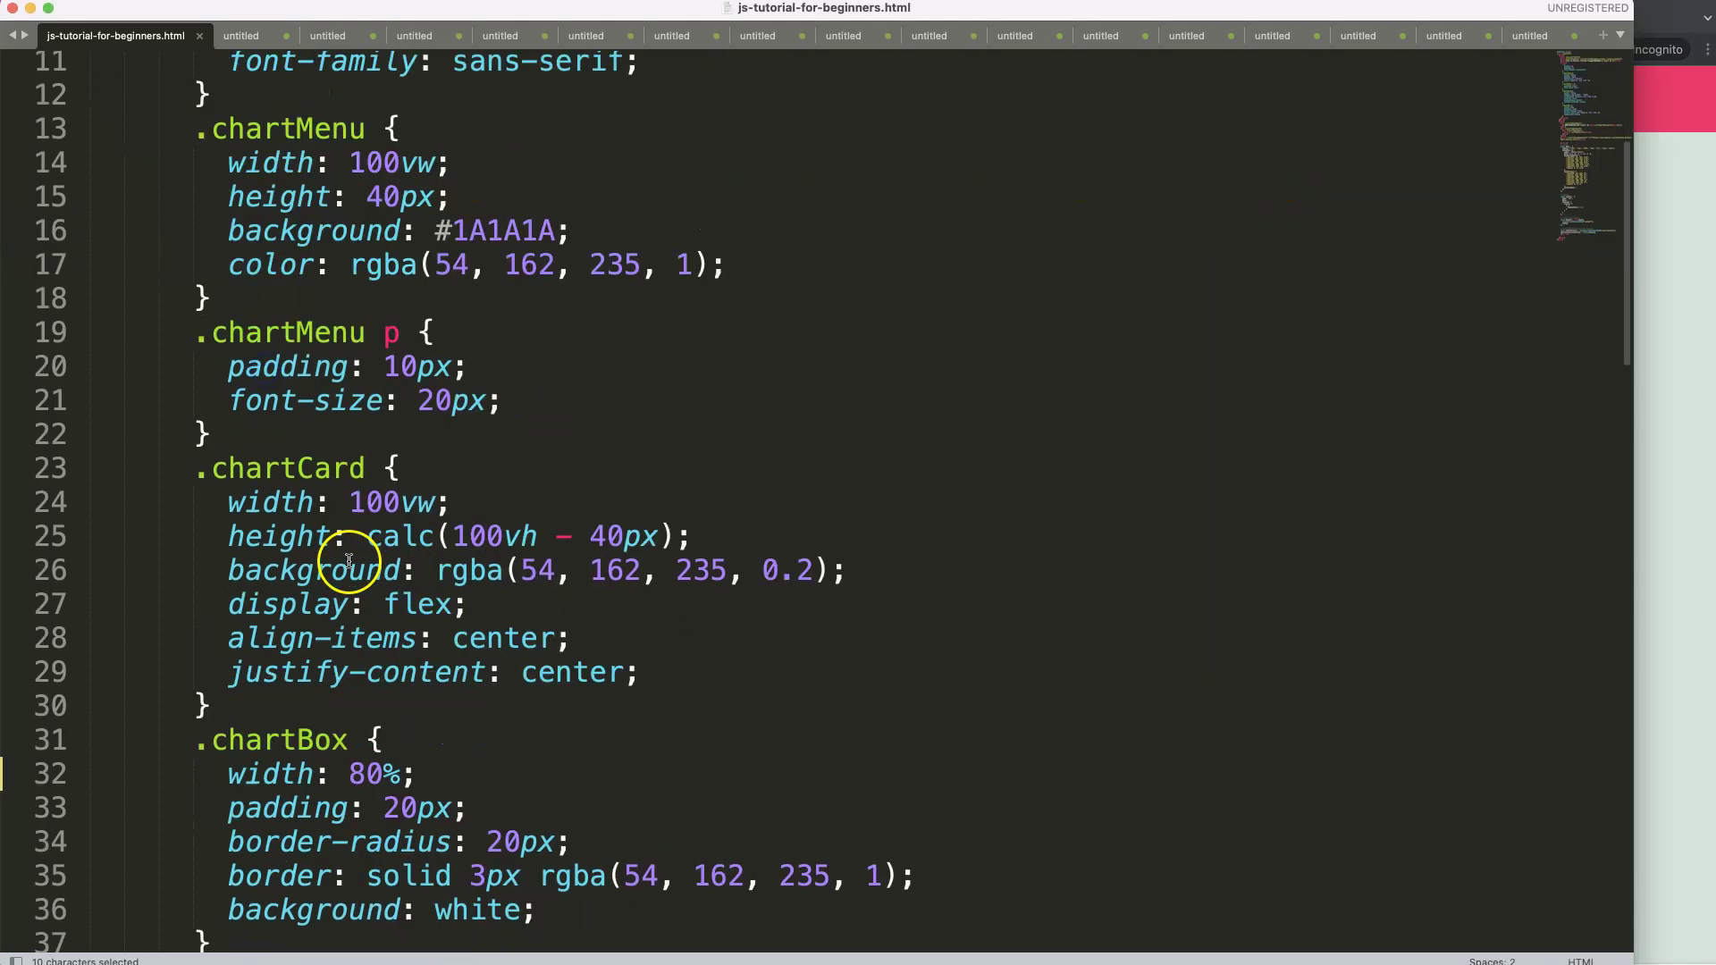
scroll(357, 559, down, 10)
click(559, 443)
key(Return)
key(Return)
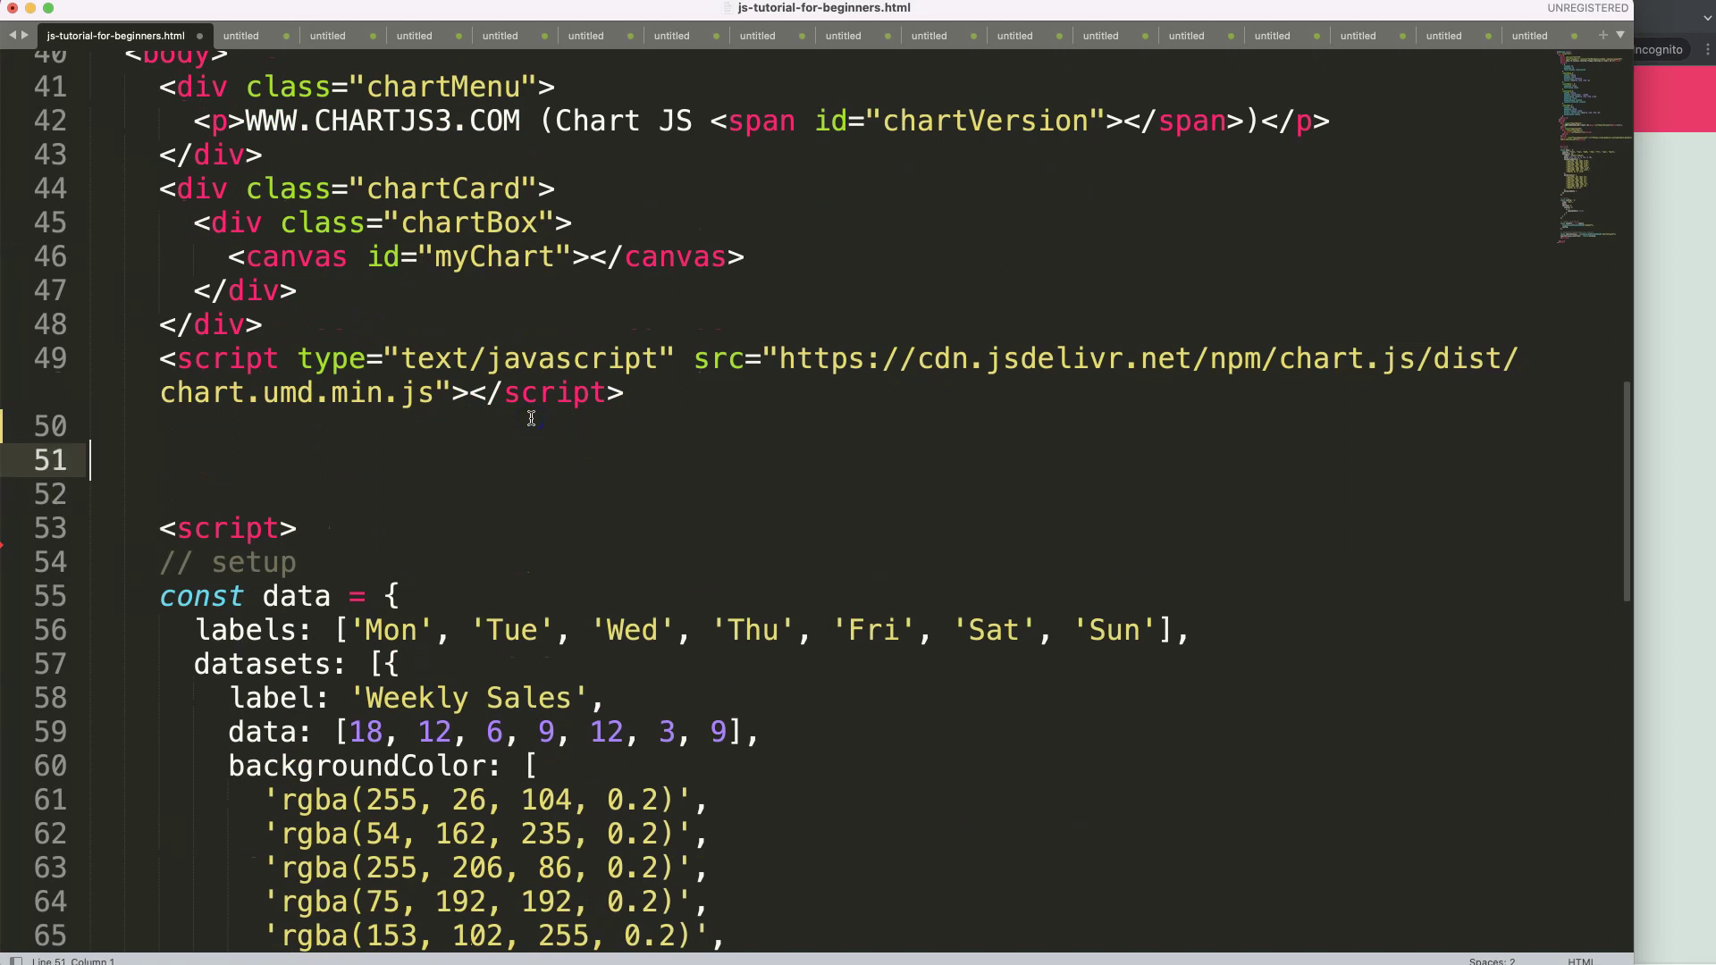
text(<script type="text/javascript" src="https://cdn.jsdelivr.net/gh/Udemology/chartjs-plugin-sorting@main/chartjs-plugin-sorting.js"></script>)
Remove the extra blank line above the pasted plugin script tag.
click(97, 511)
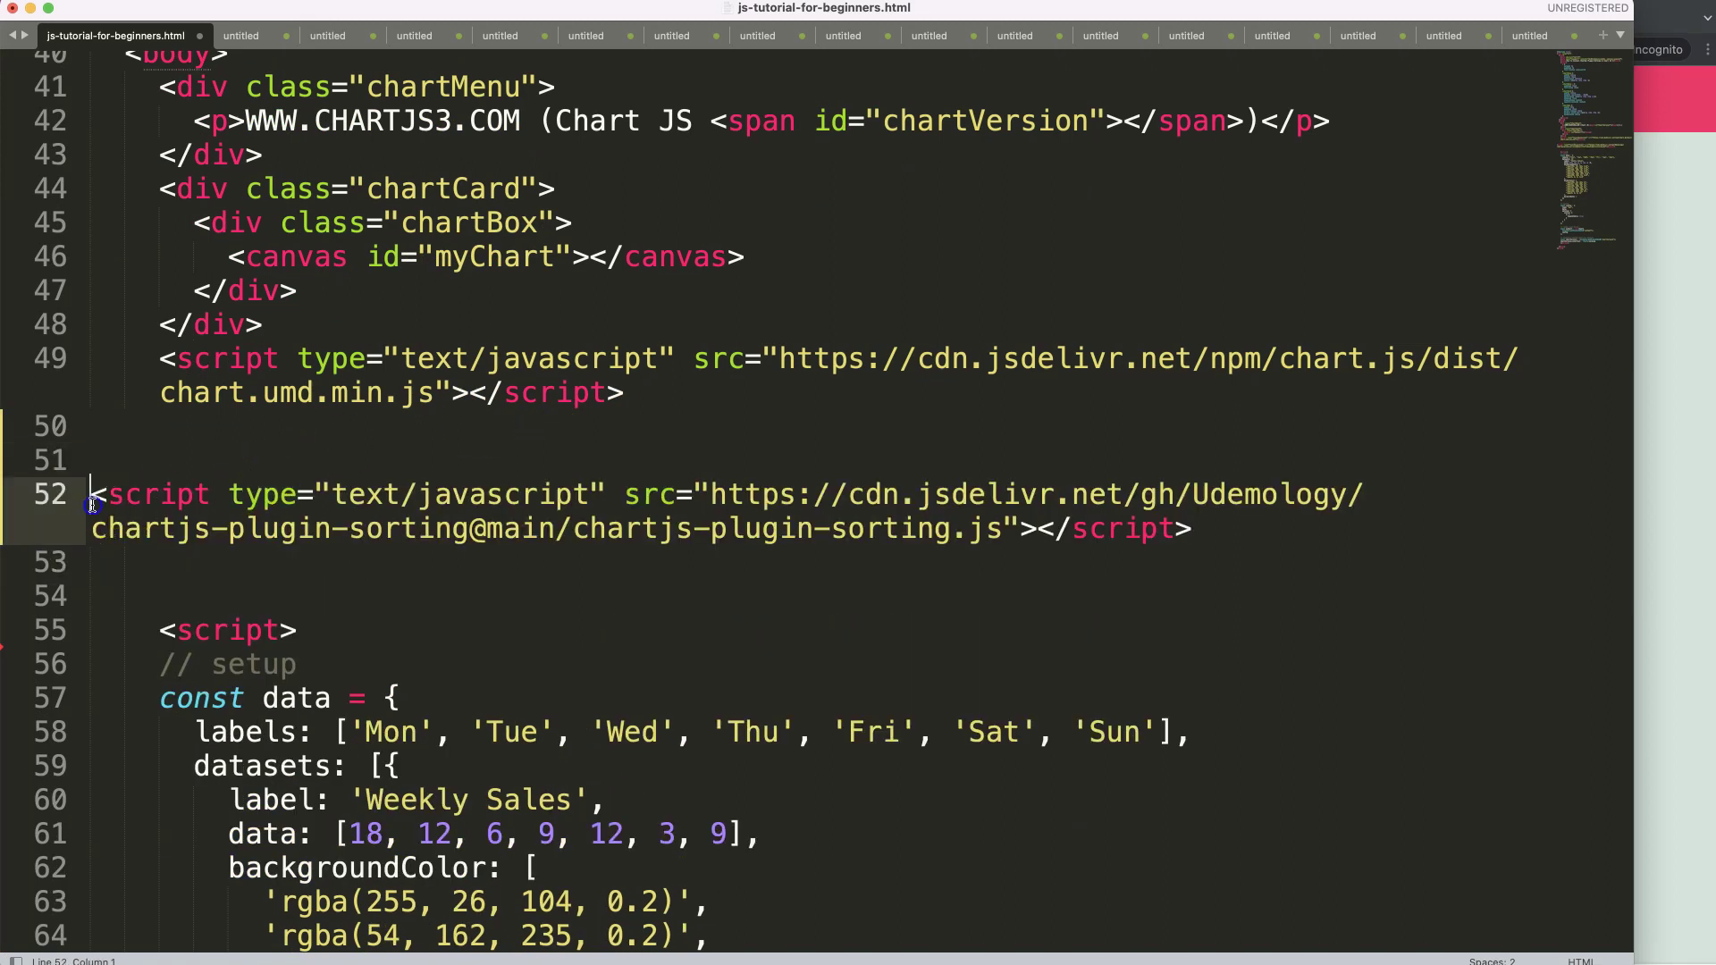
click(145, 459)
key(BackSpace)
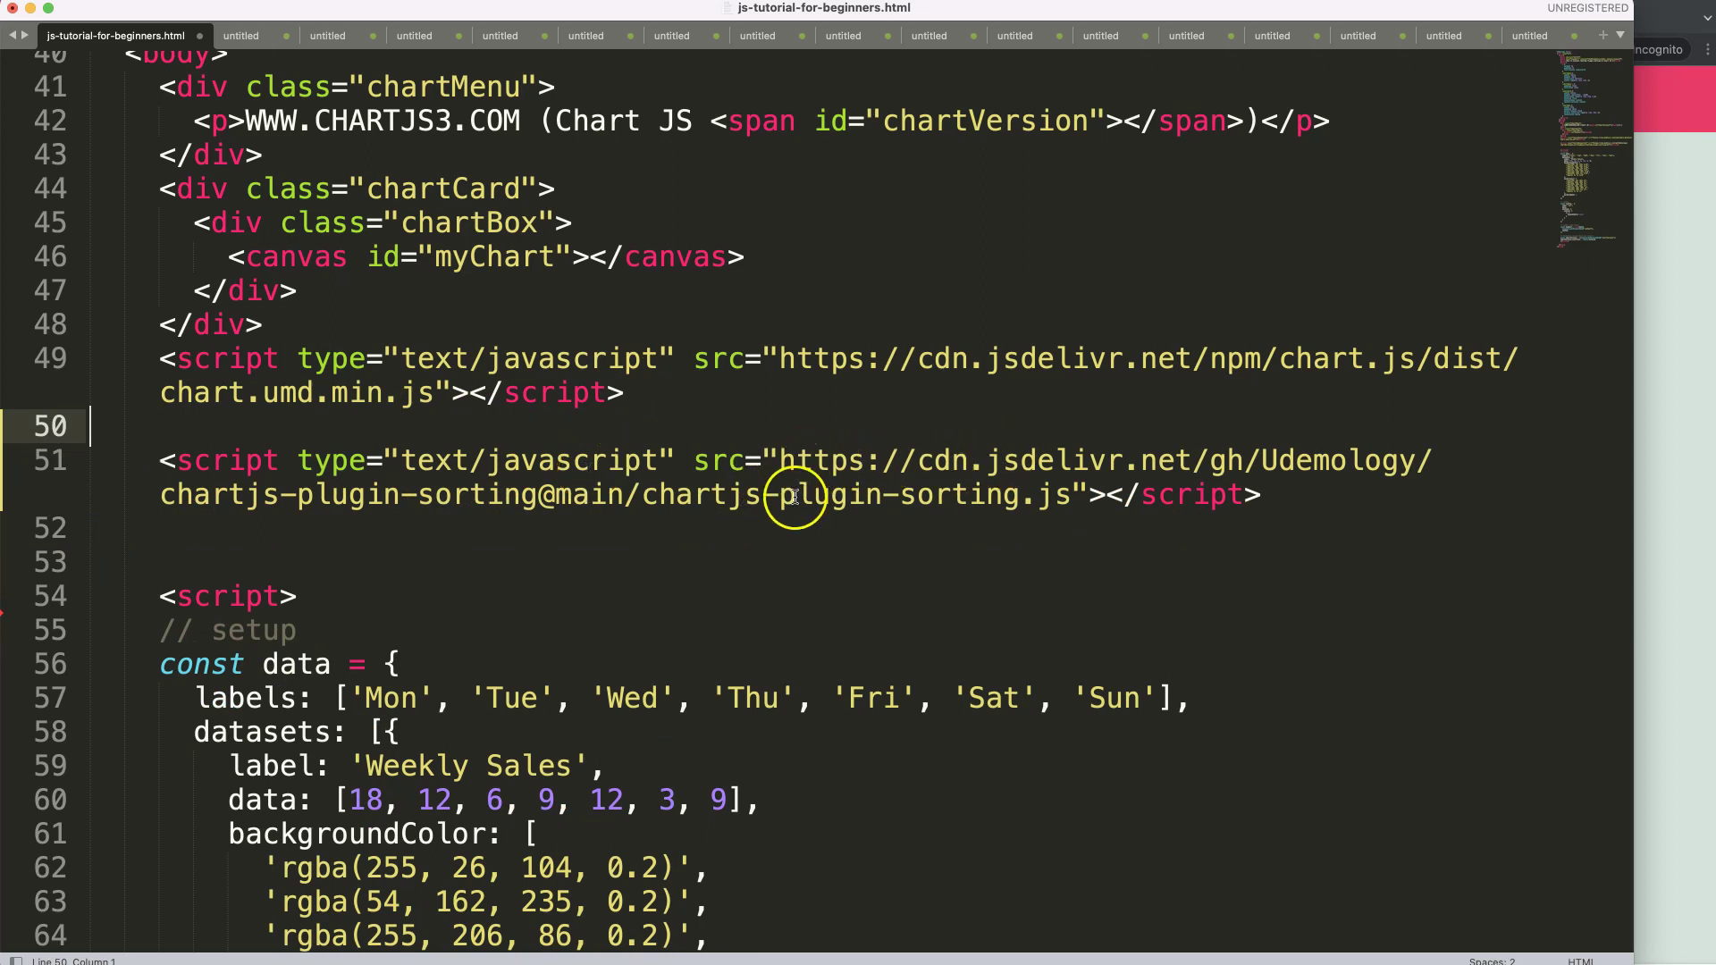
drag(1067, 495, 468, 494)
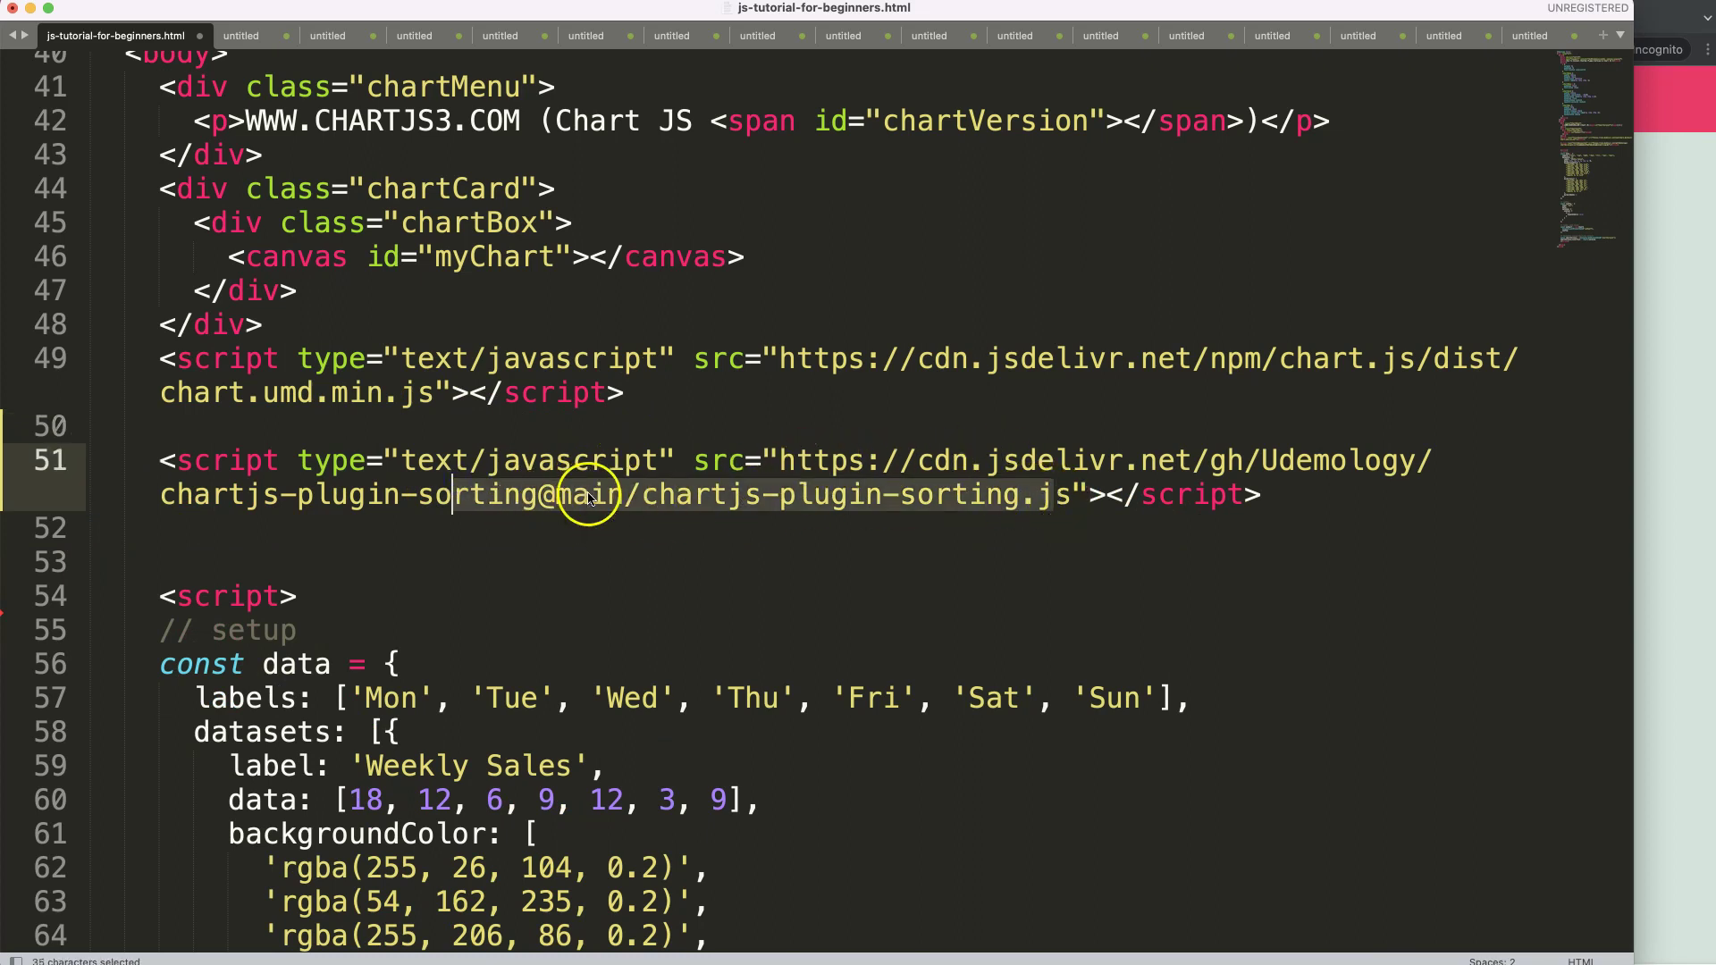
drag(399, 358, 387, 393)
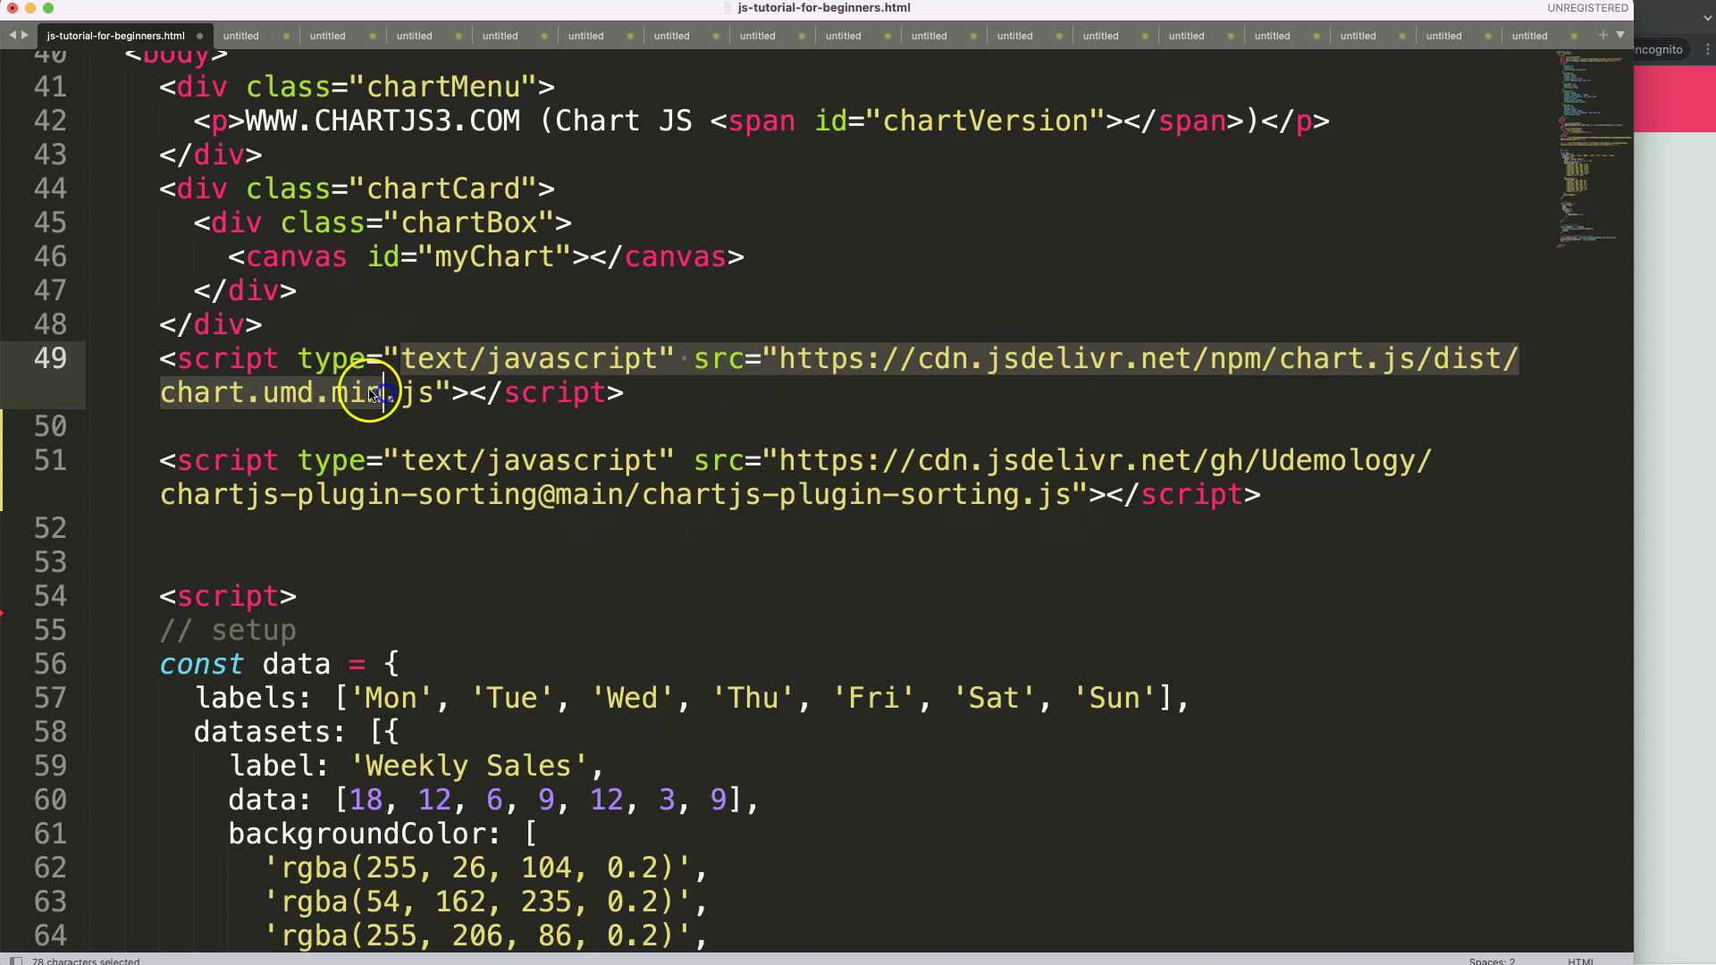
Reload the bar chart page and select the Chart.register(ChartjsPluginSorting) snippet in the article.
click(1669, 441)
key(super+r)
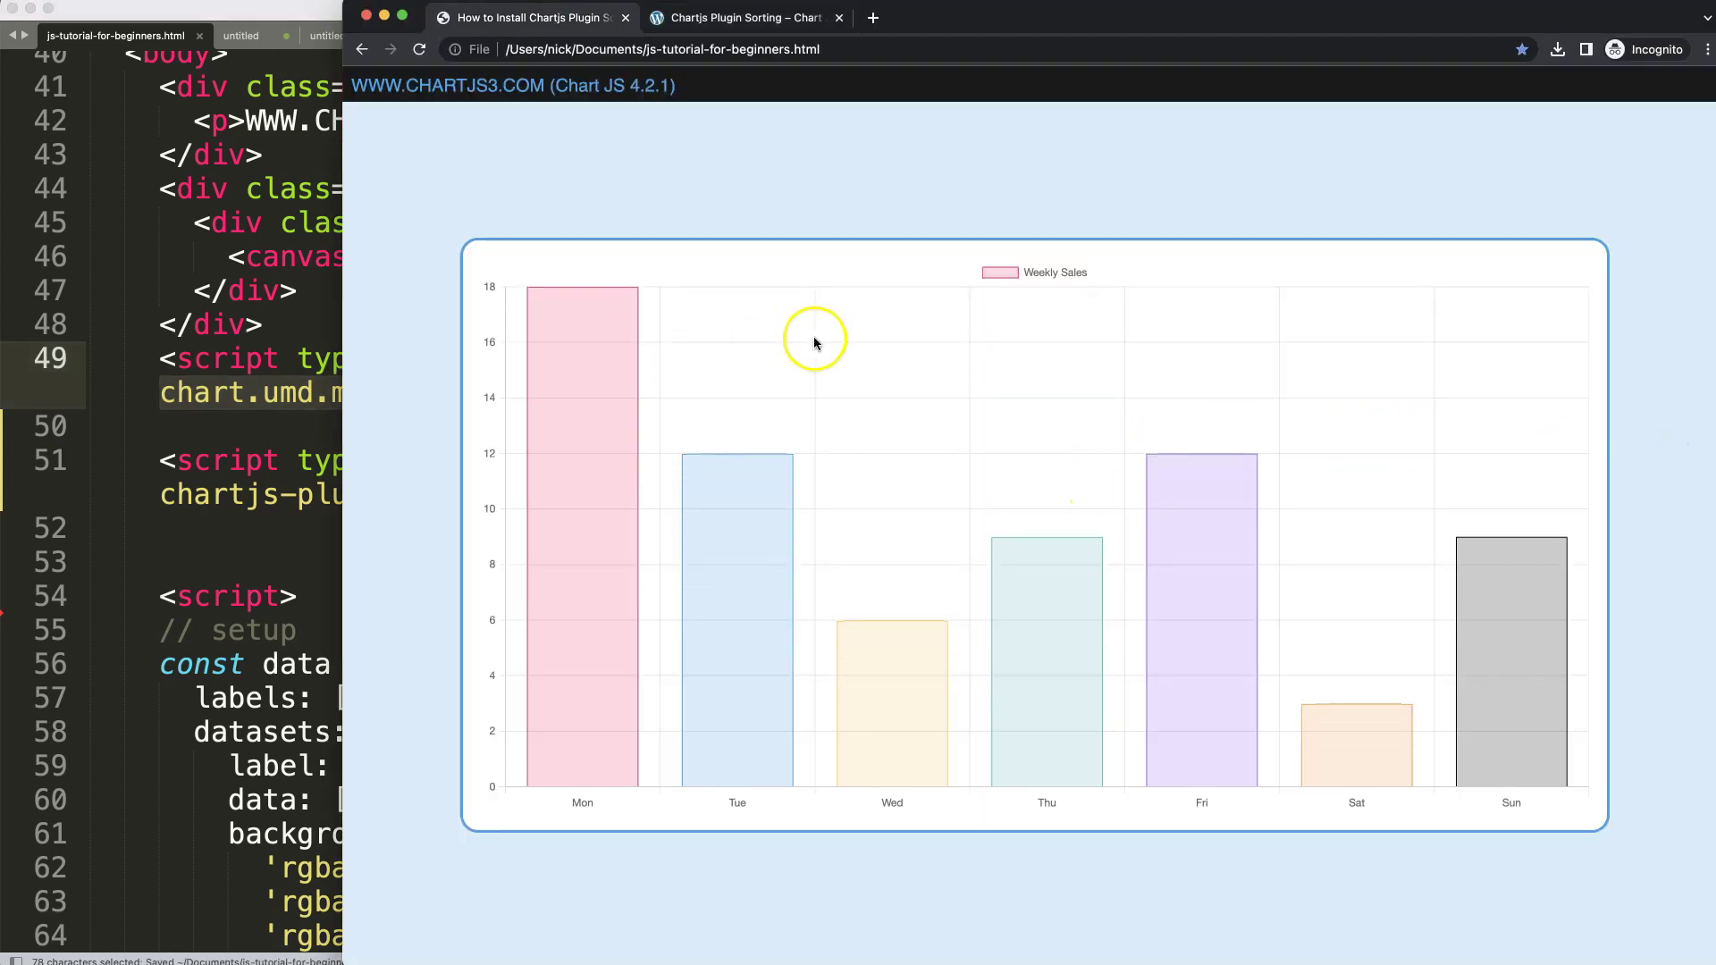
click(706, 19)
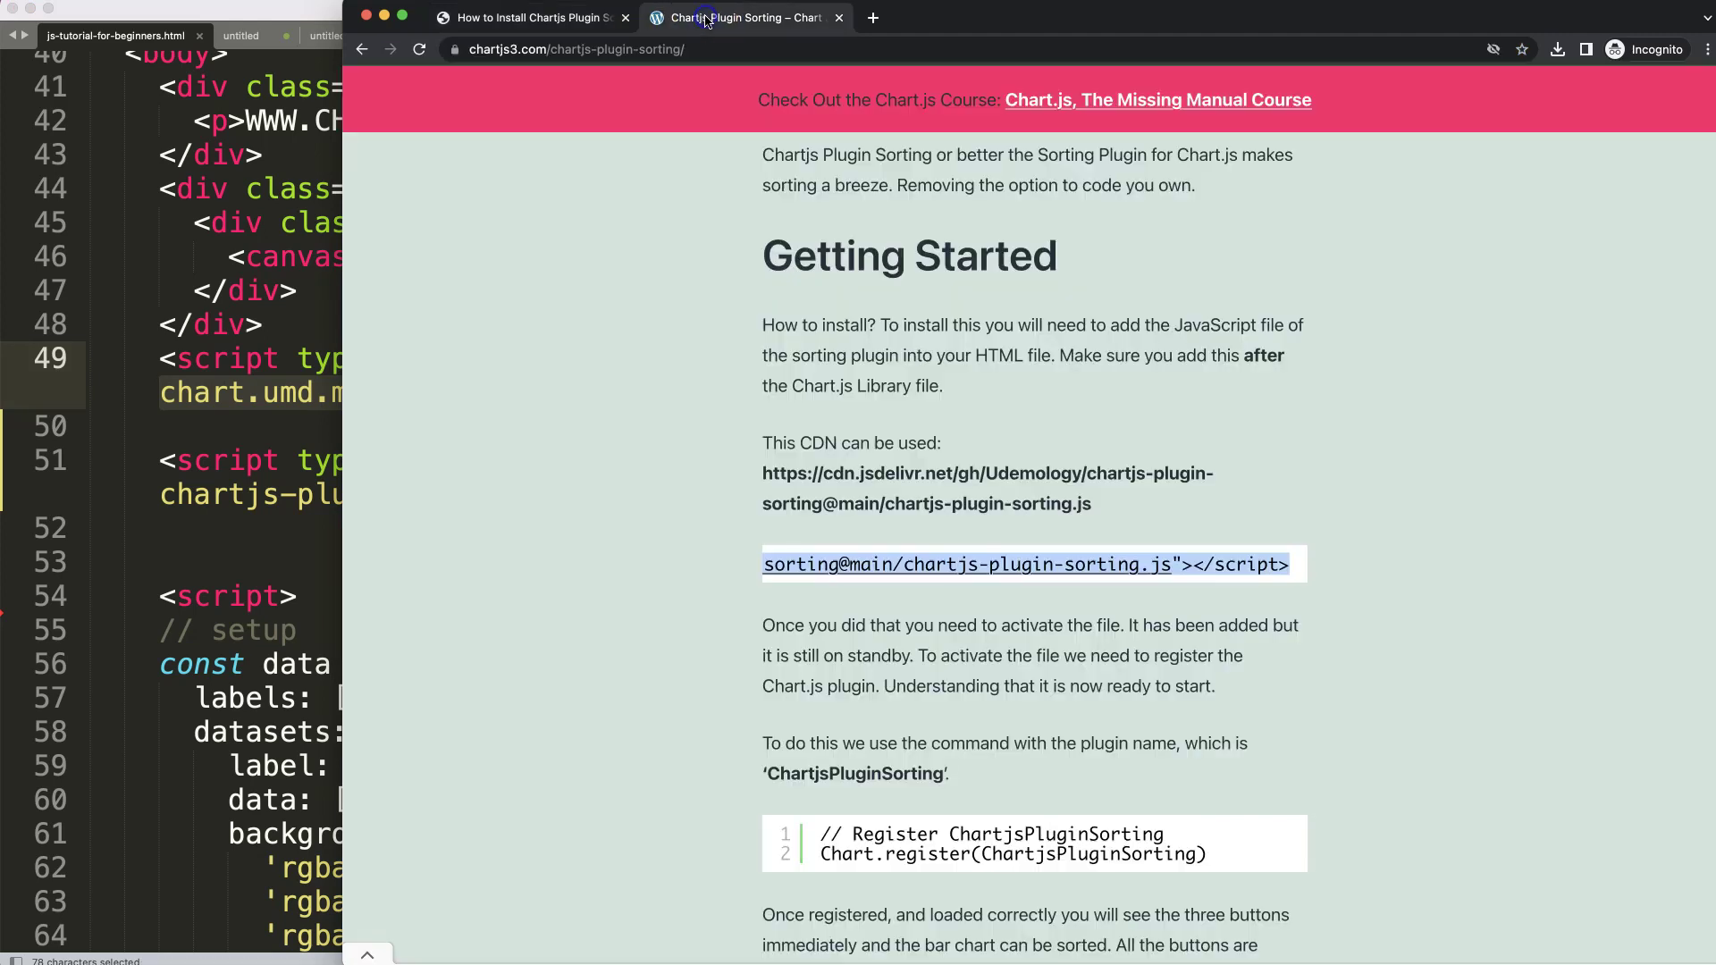
scroll(652, 477, down, 2)
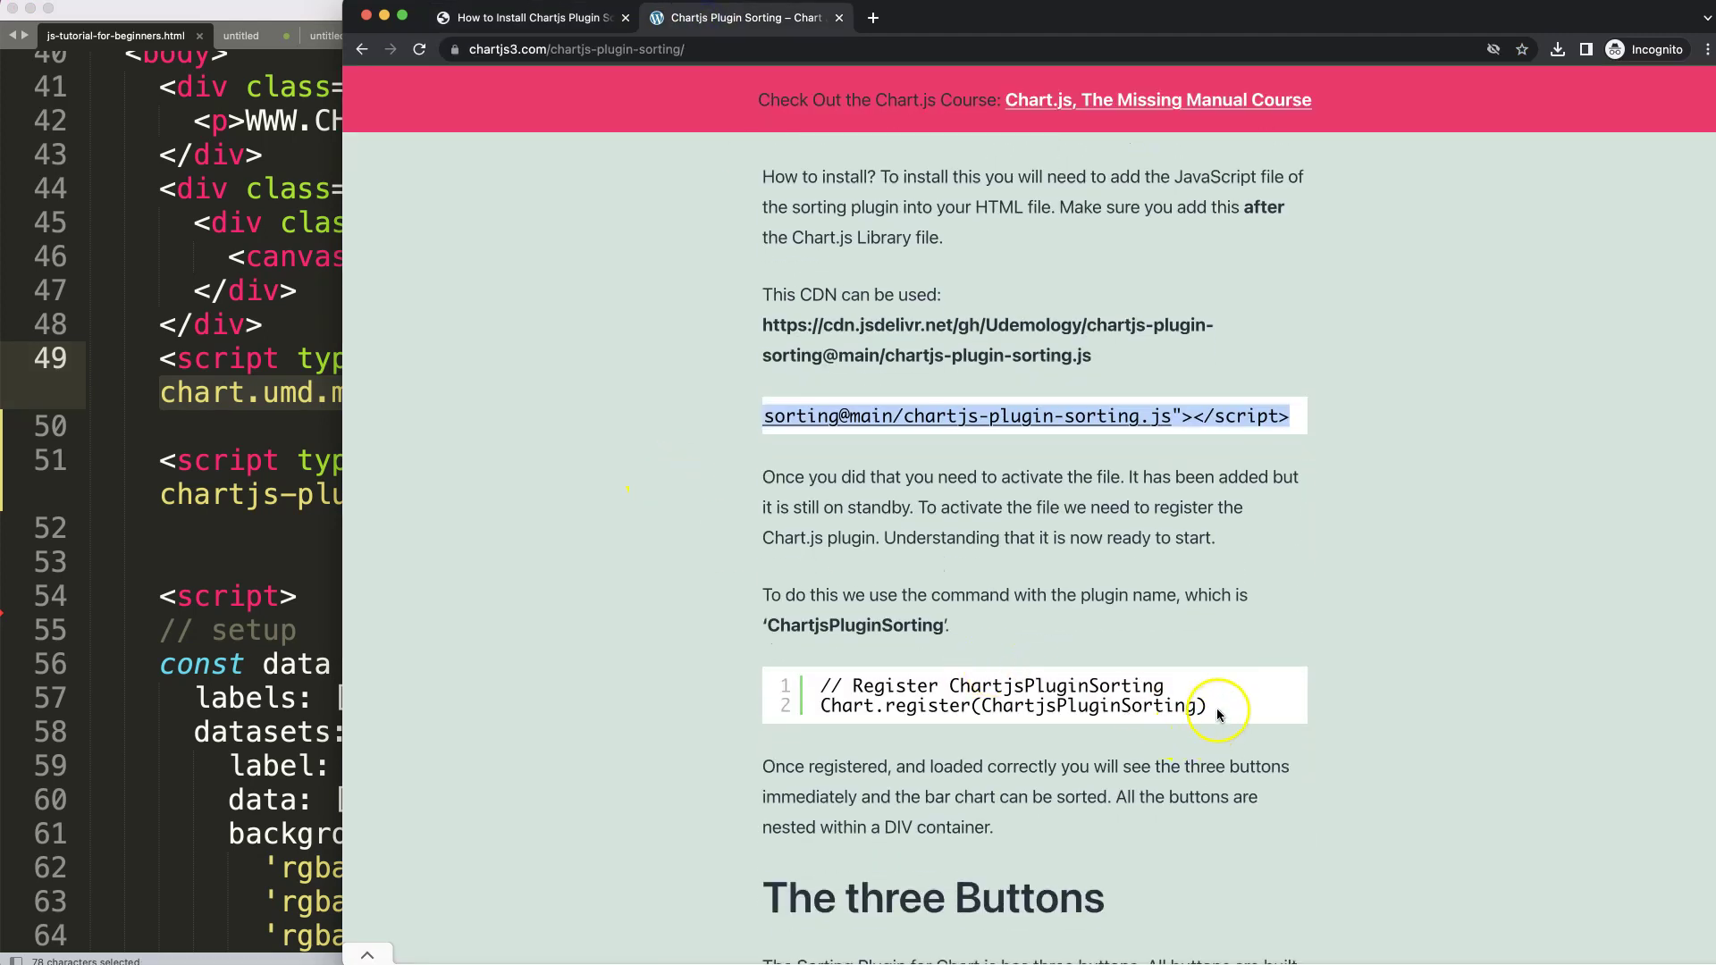
mouse_move(1217, 714)
mouse_down()
mouse_move(818, 706)
mouse_move(1185, 706)
mouse_up()
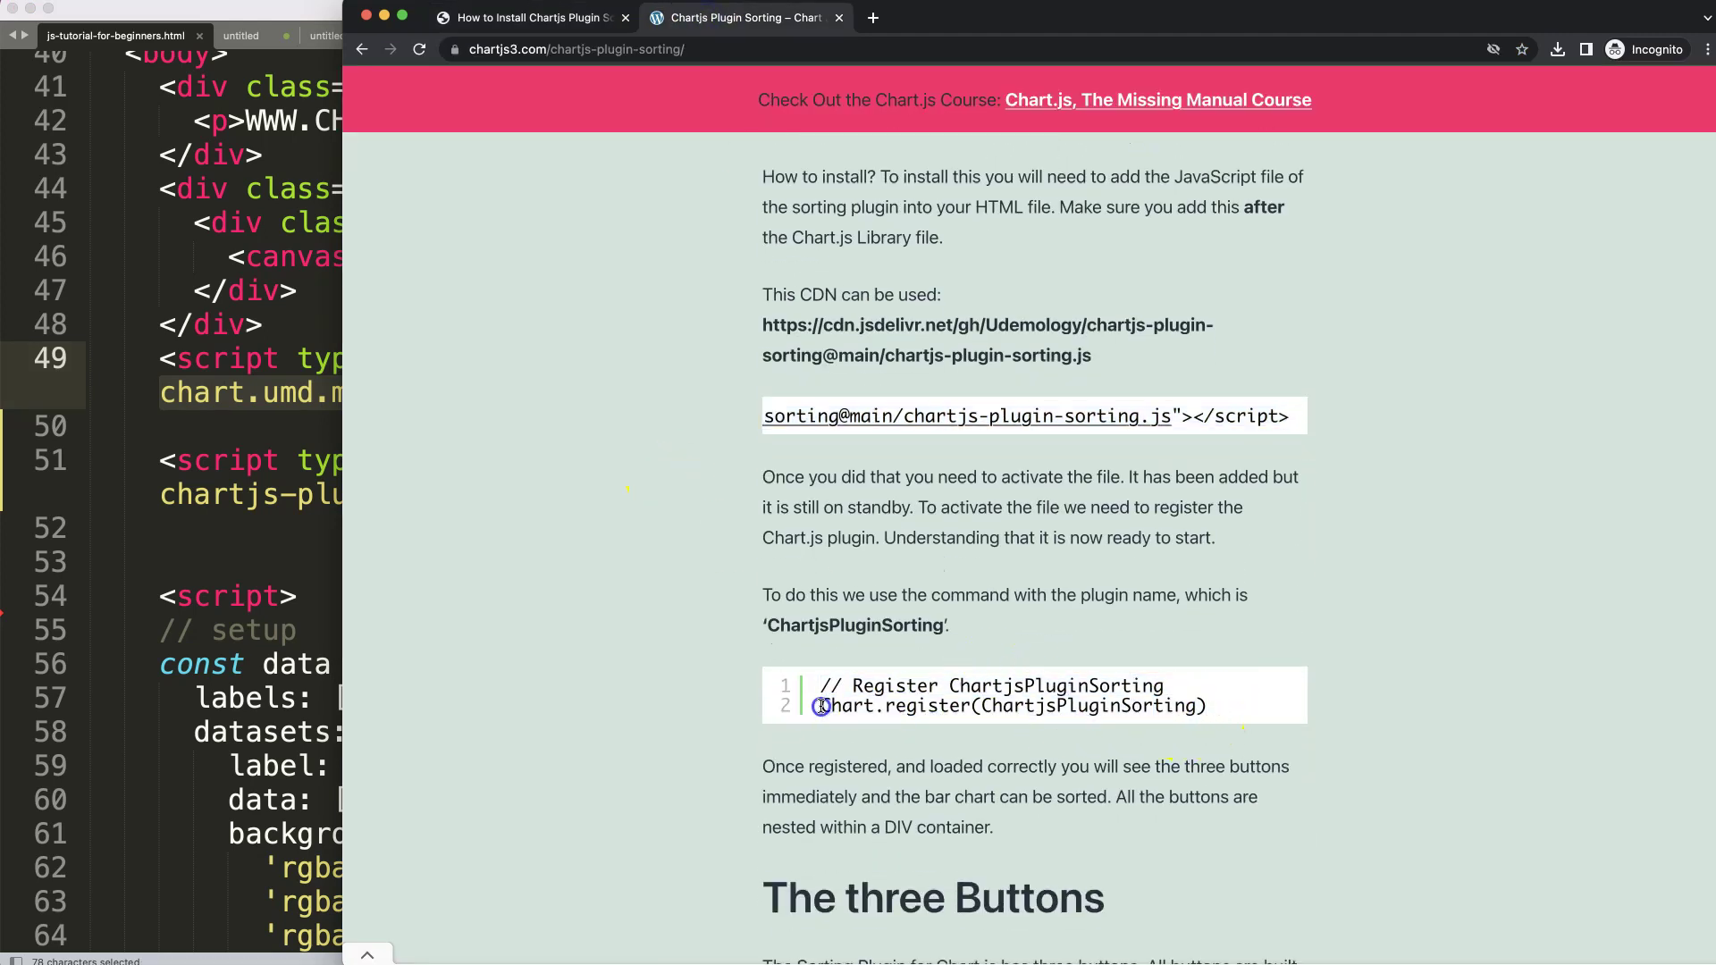
double_click(1223, 707)
key(super+c)
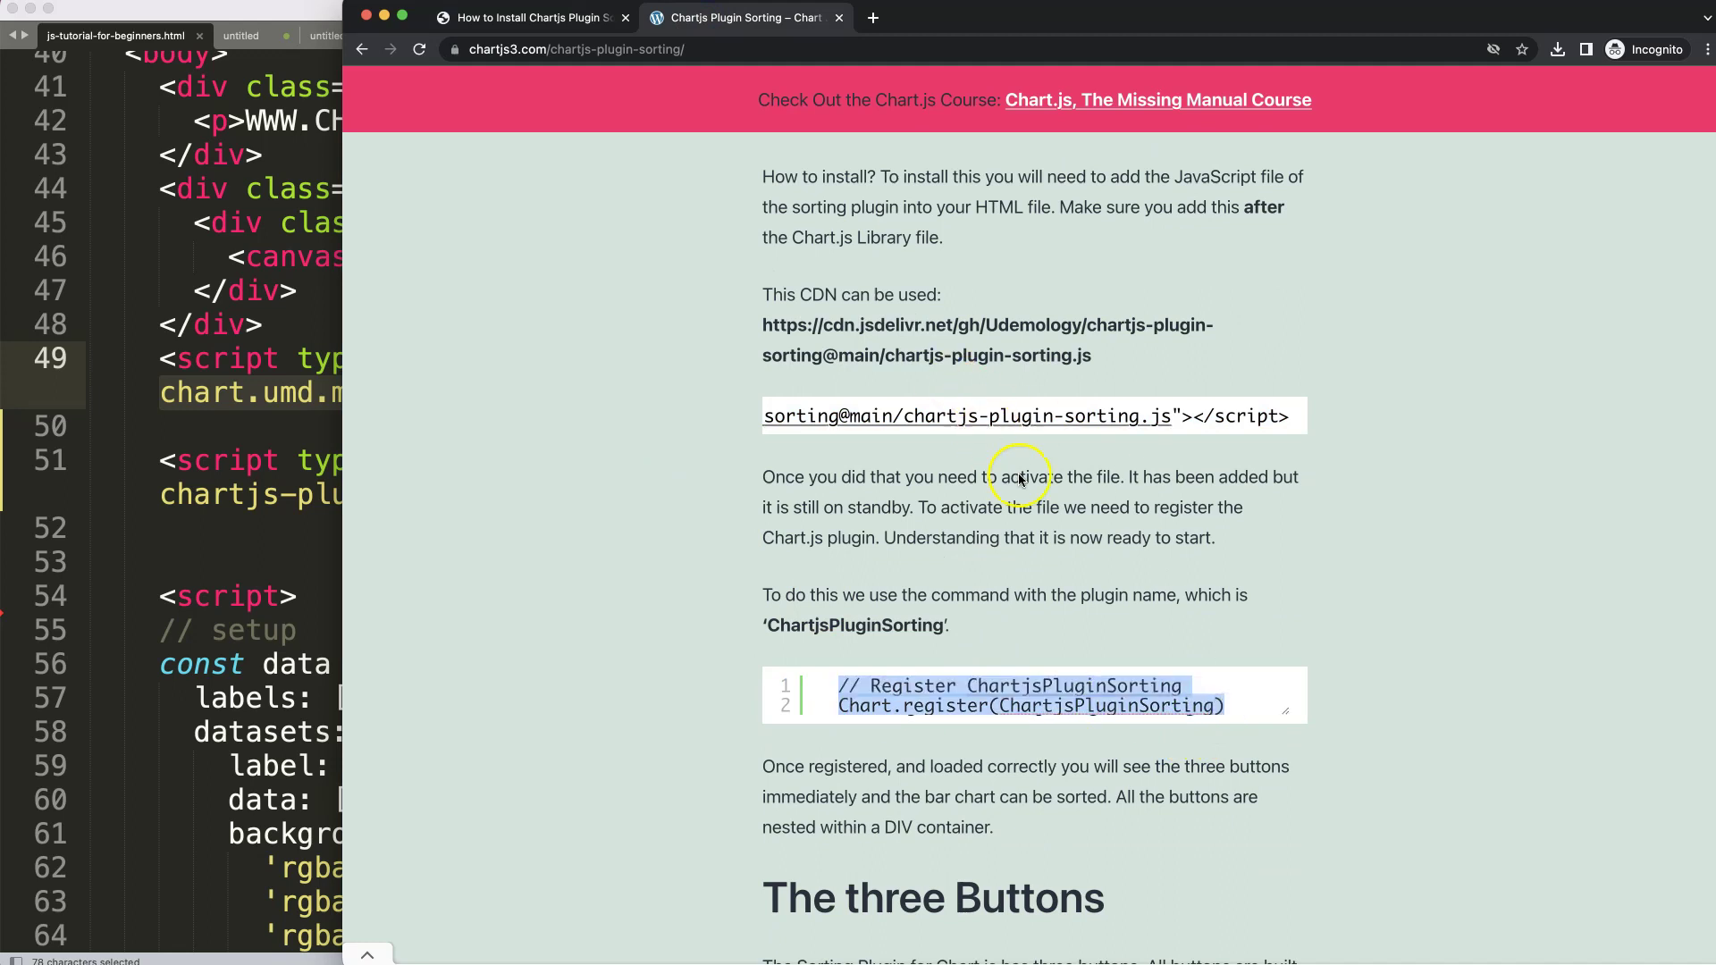
Paste the Chart.register(ChartjsPluginSorting) lines right after the opening script tag.
click(181, 624)
click(328, 597)
key(Return)
key(Return)
key(Up)
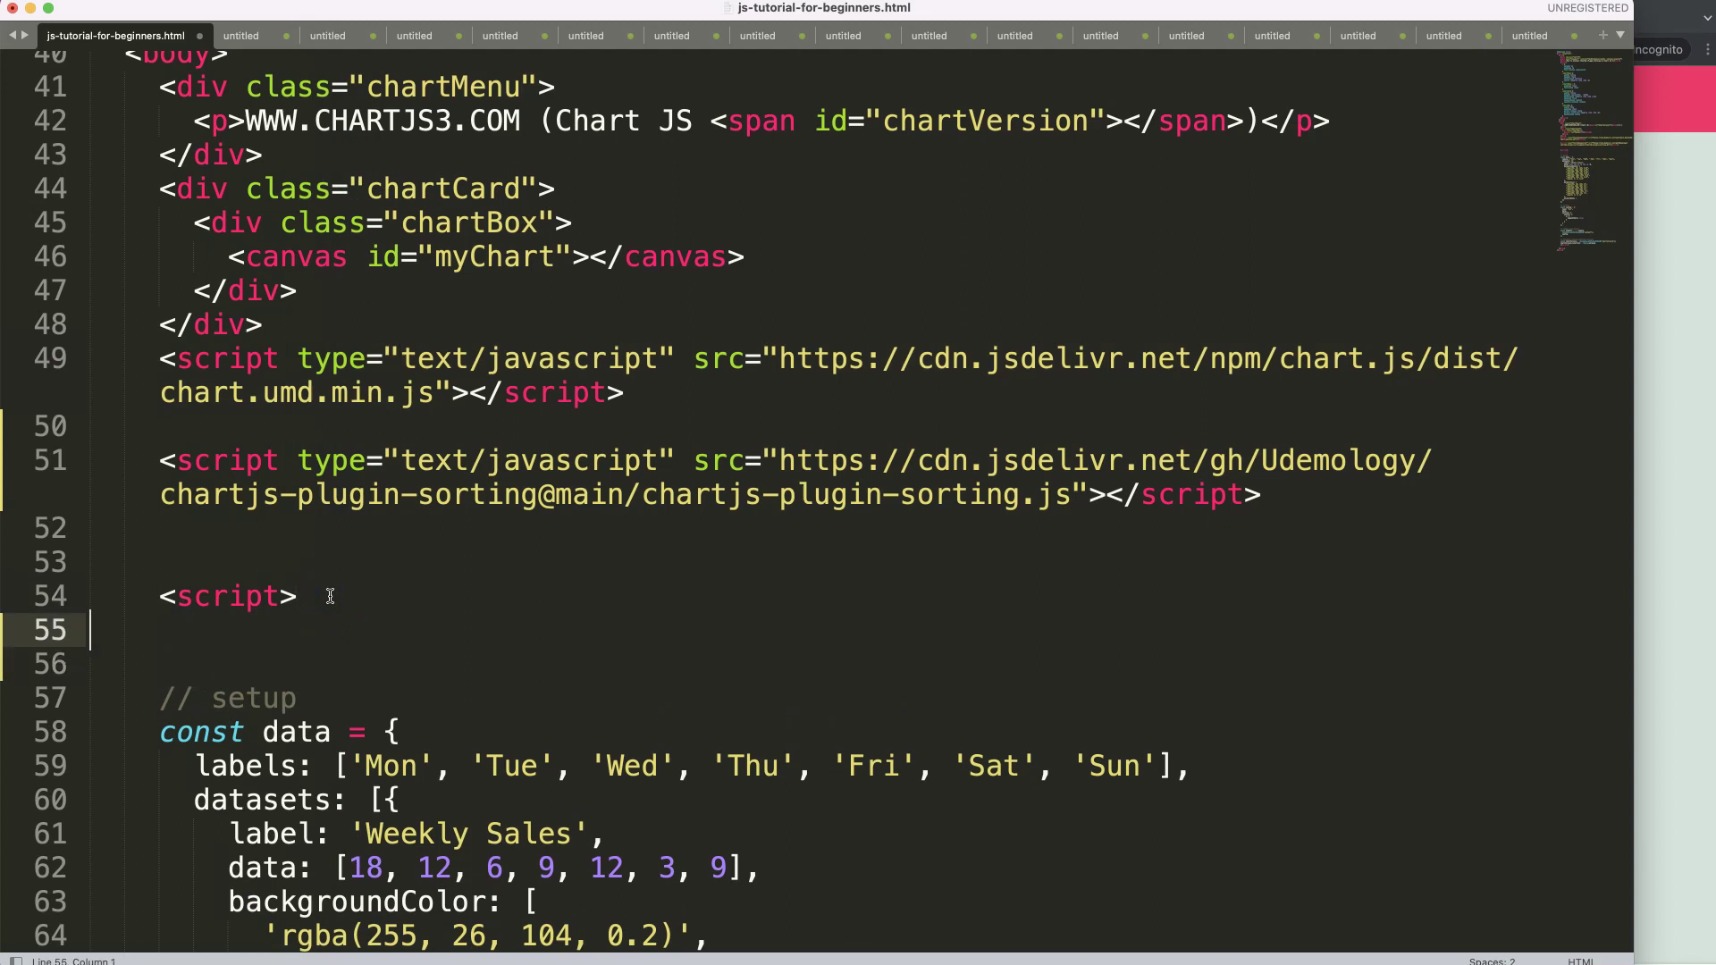
key(BackSpace)
key(Return)
key(super+v)
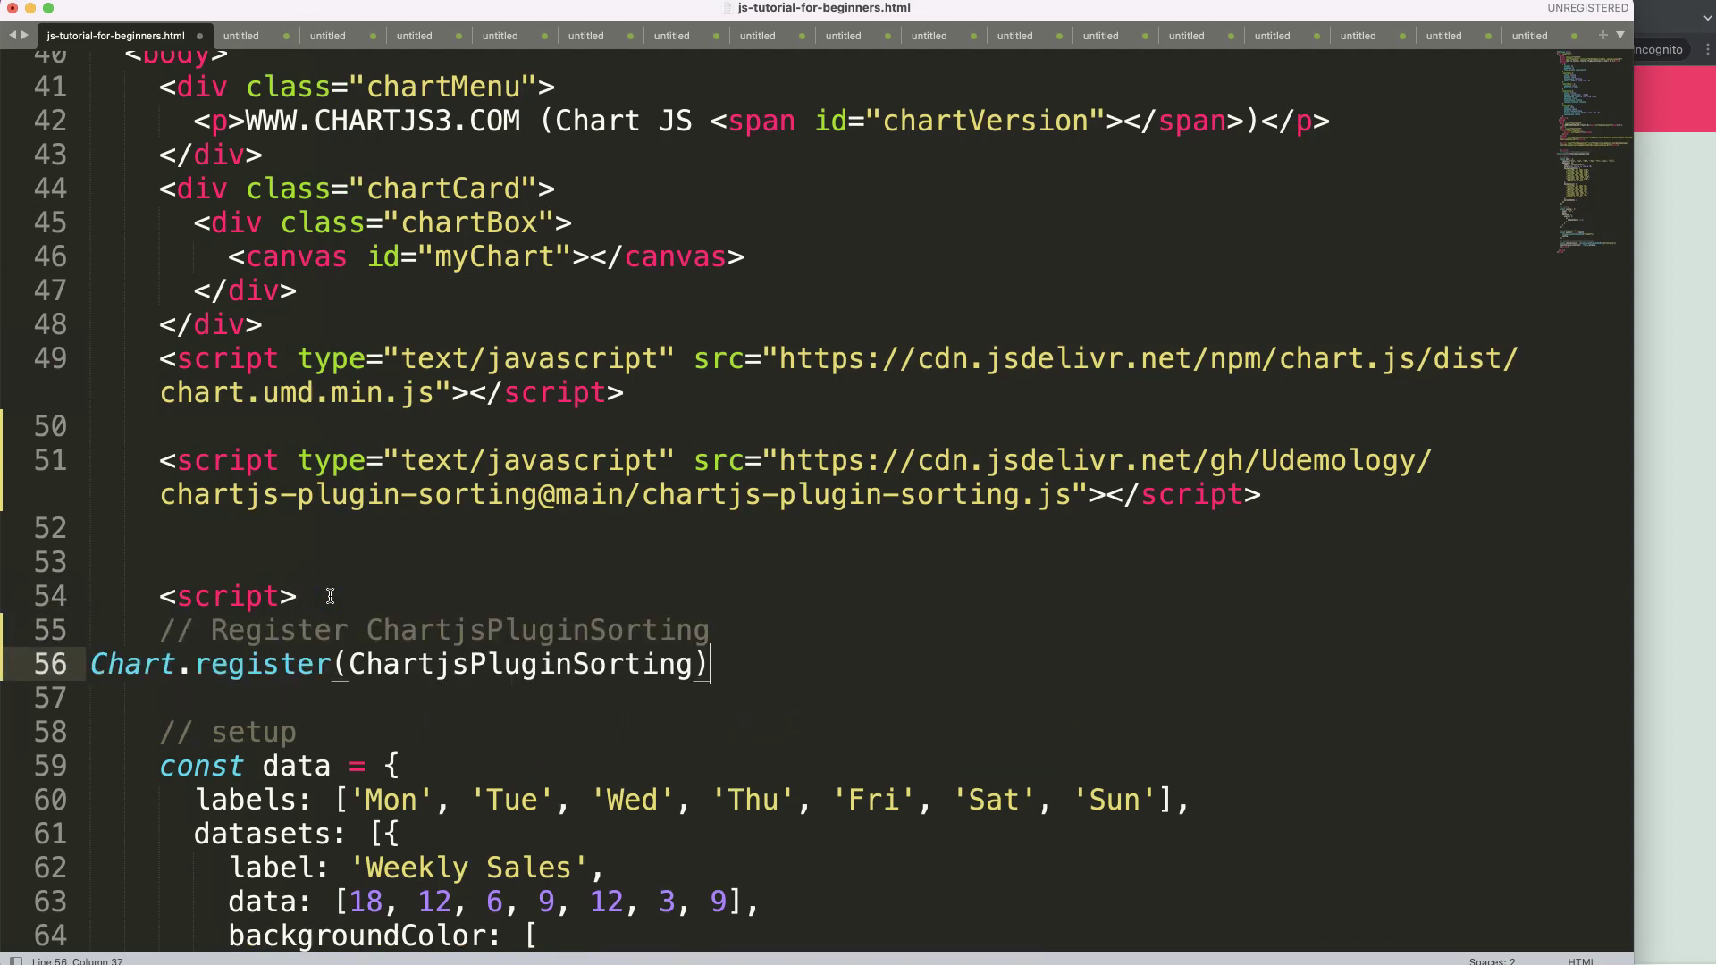
Fix the register line's indentation and save the HTML file.
click(91, 664)
key(Tab)
key(Tab)
key(Tab)
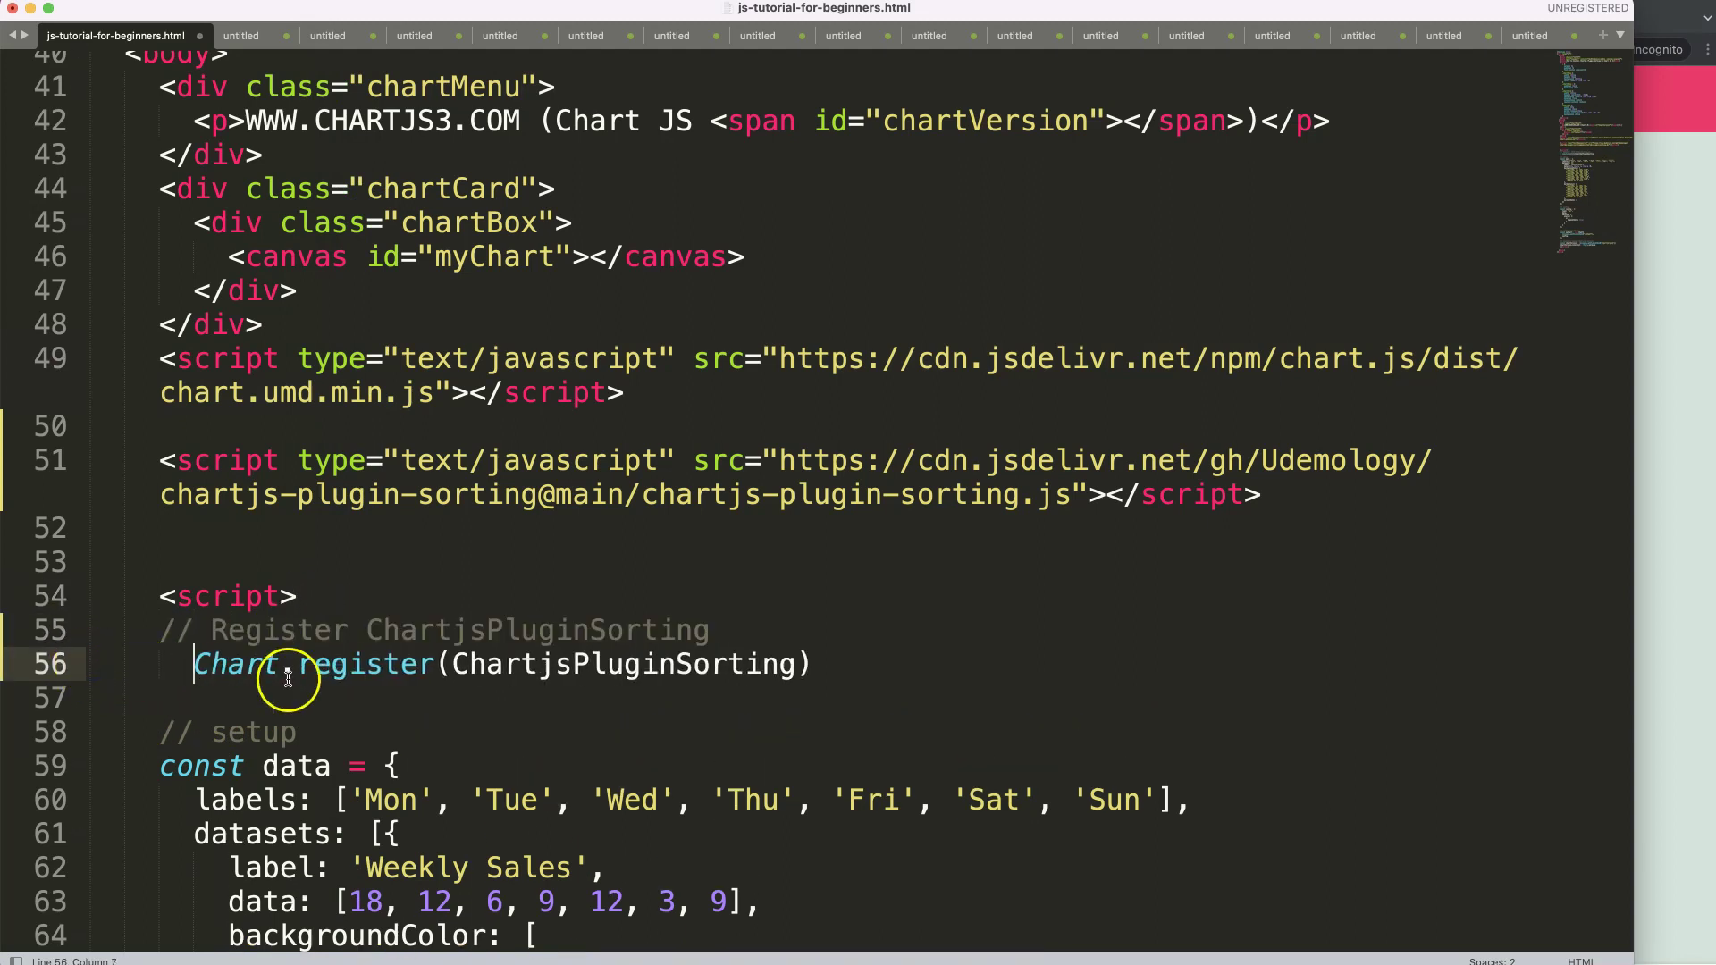
key(super+s)
click(958, 489)
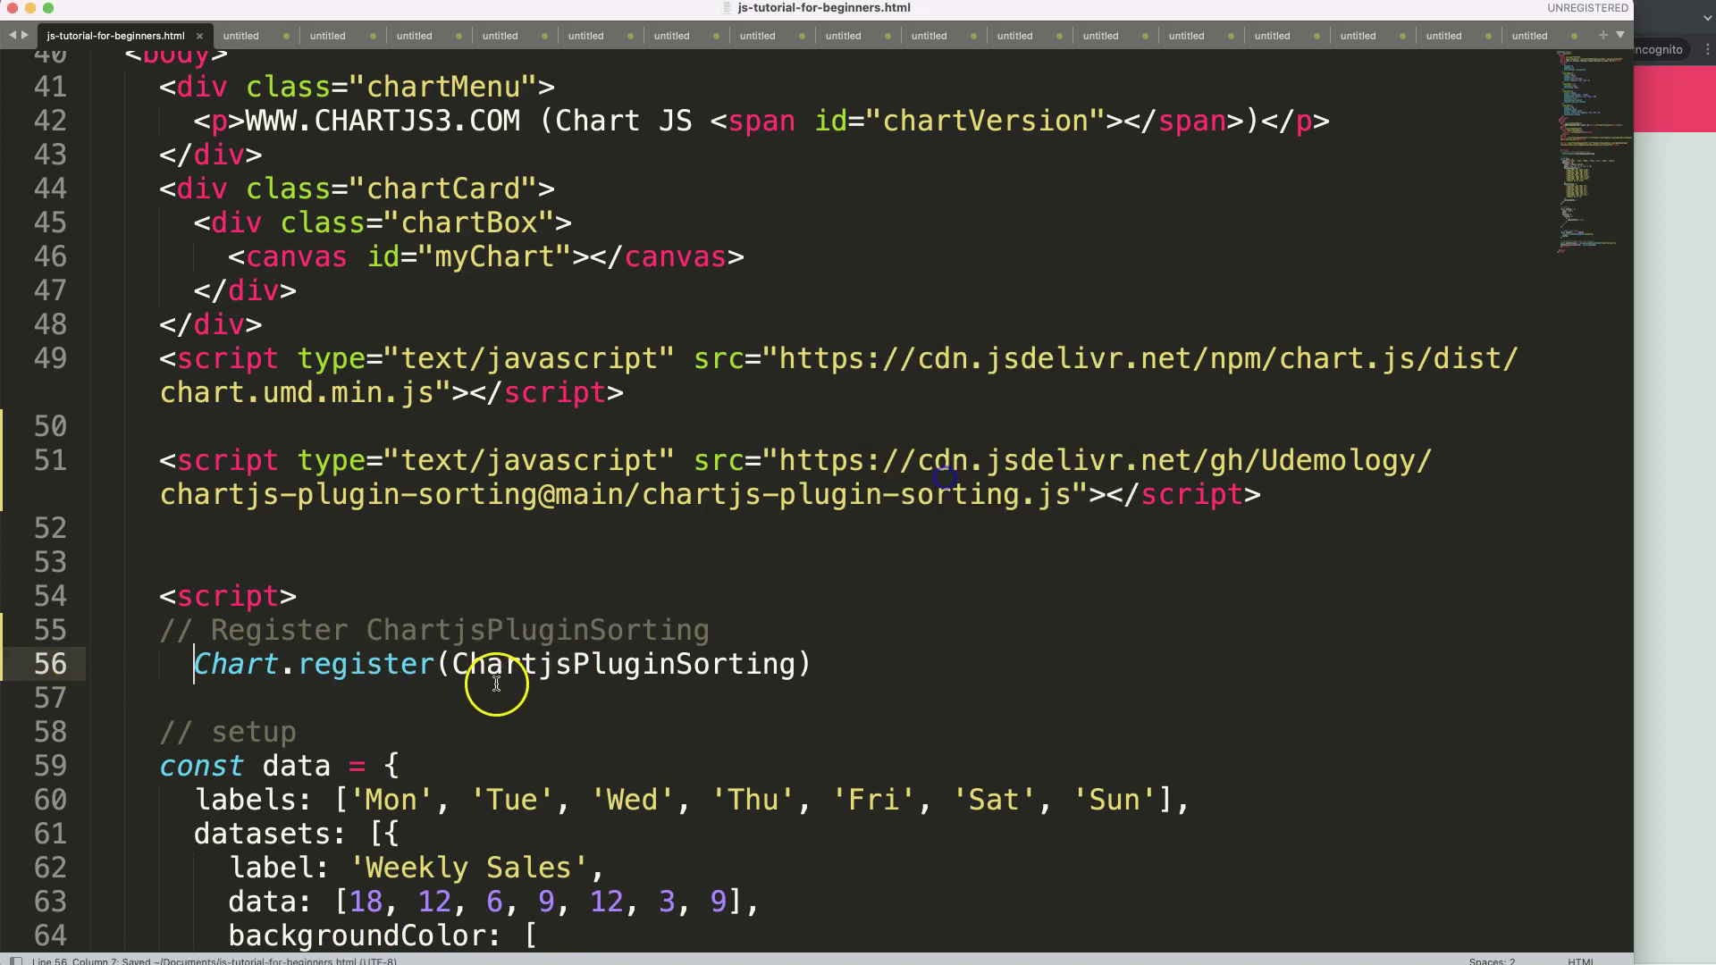
drag(453, 663, 798, 666)
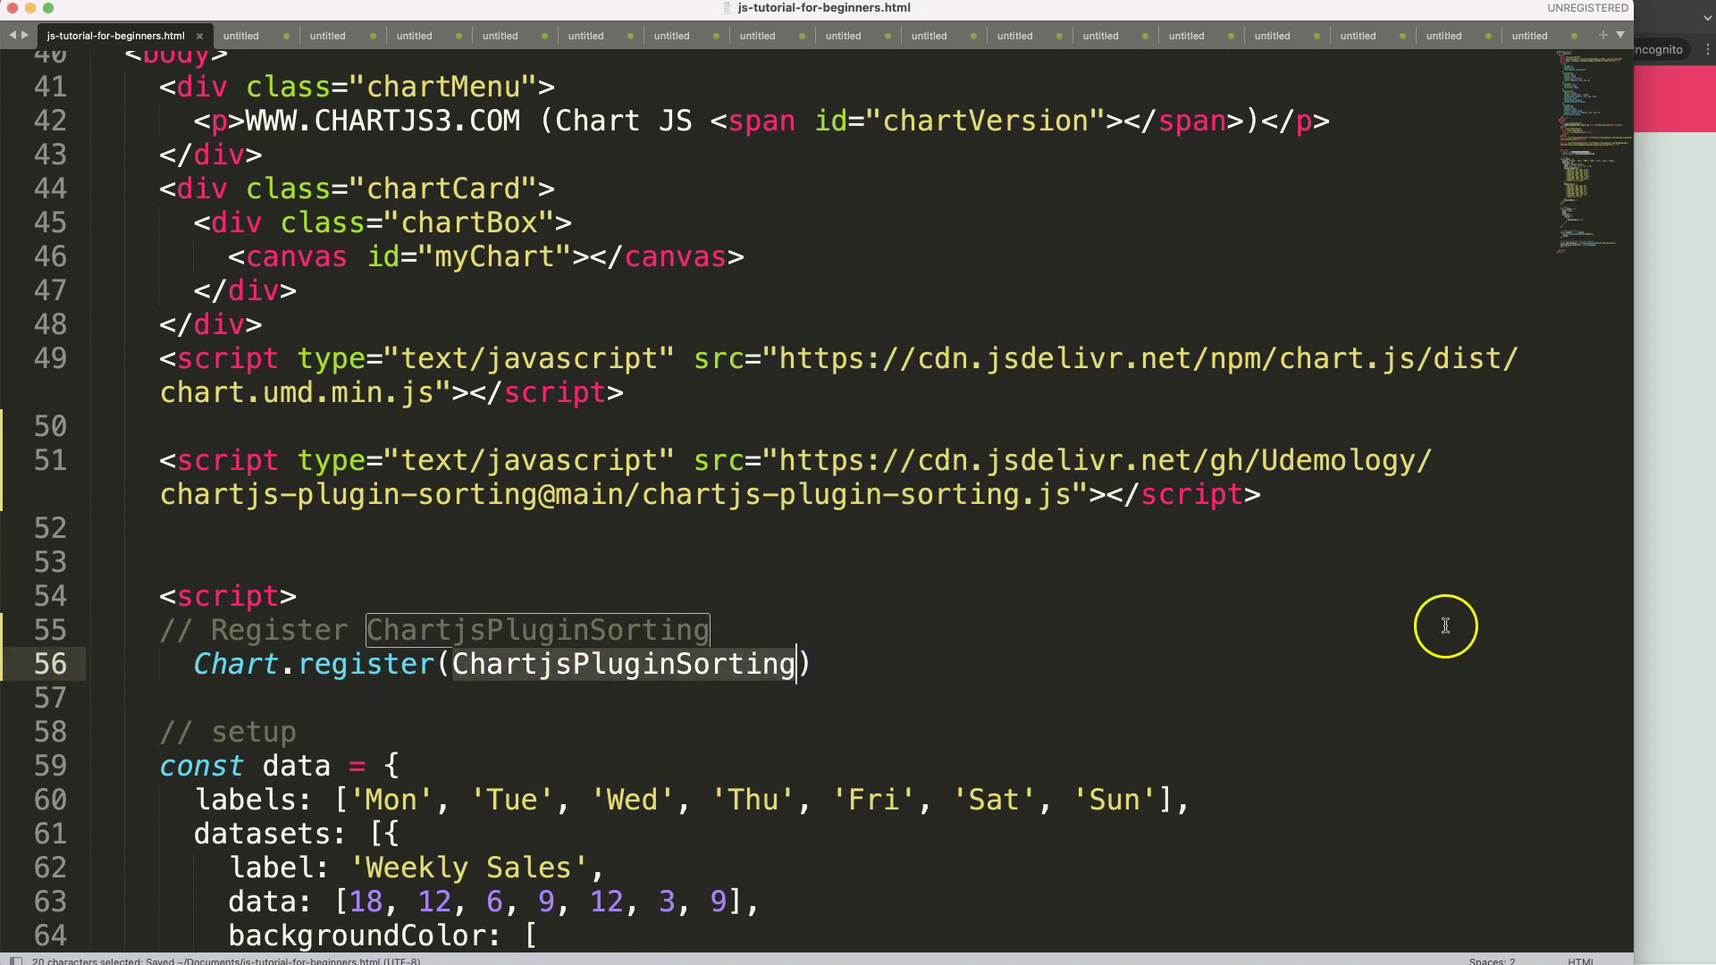
click(682, 664)
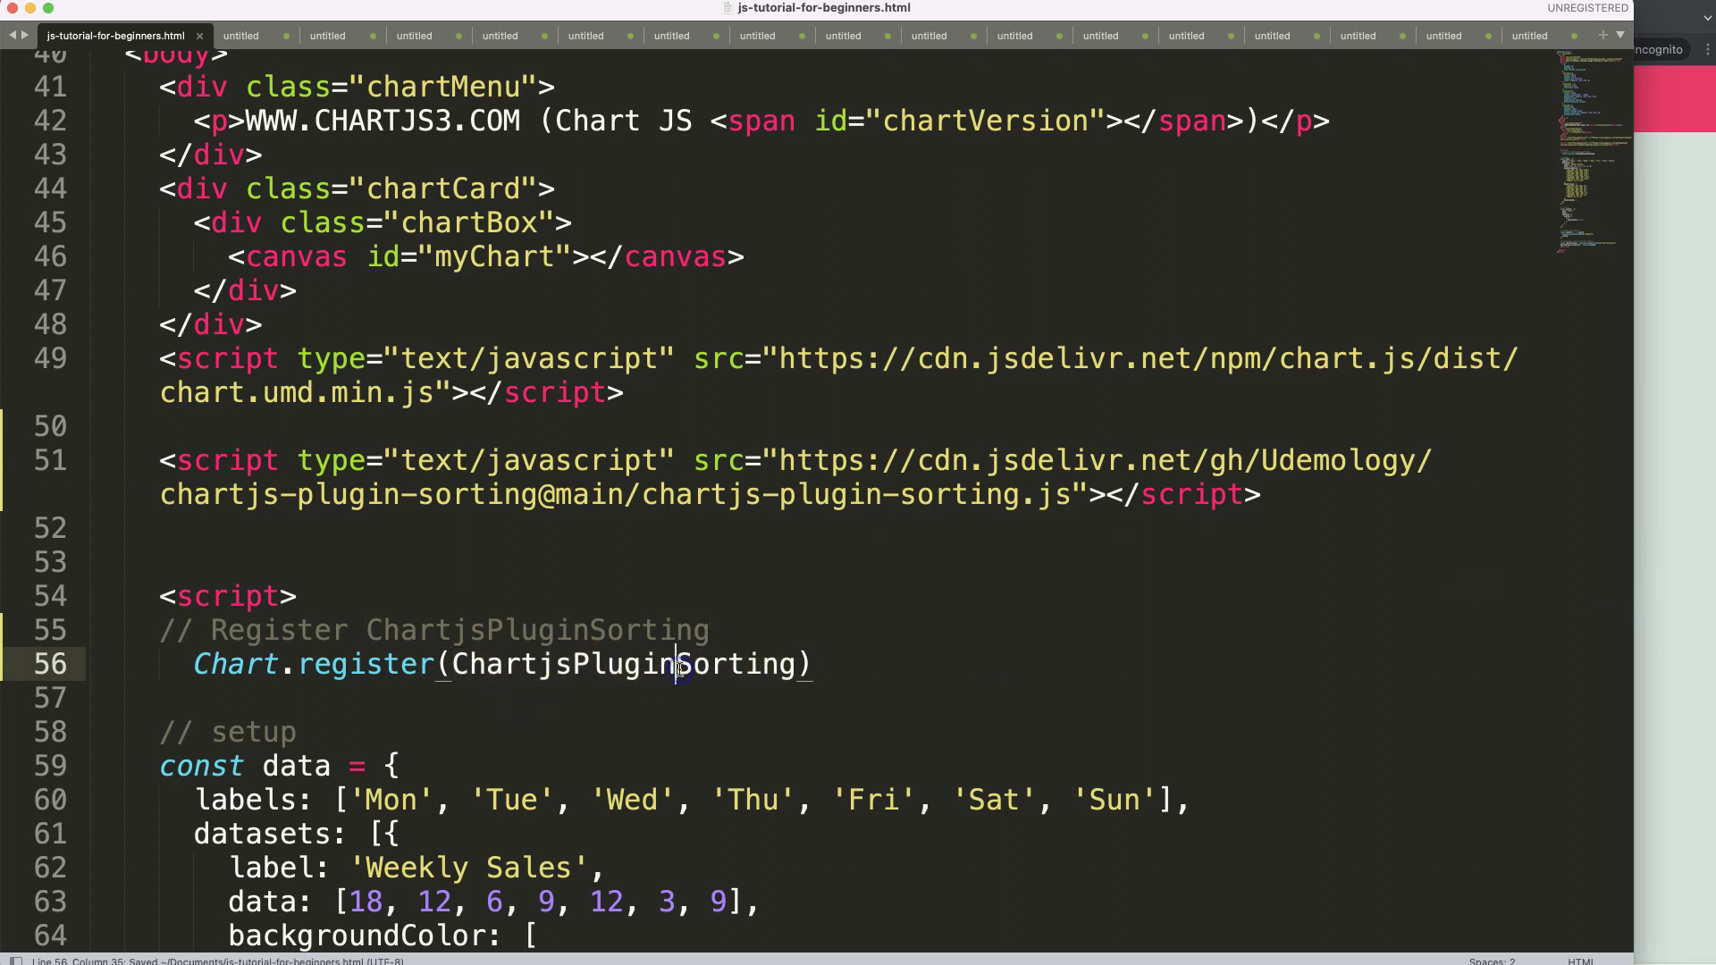
key(shift+Tab)
Reload the bar chart page so the sorting plugin takes effect.
click(1659, 567)
key(super+1)
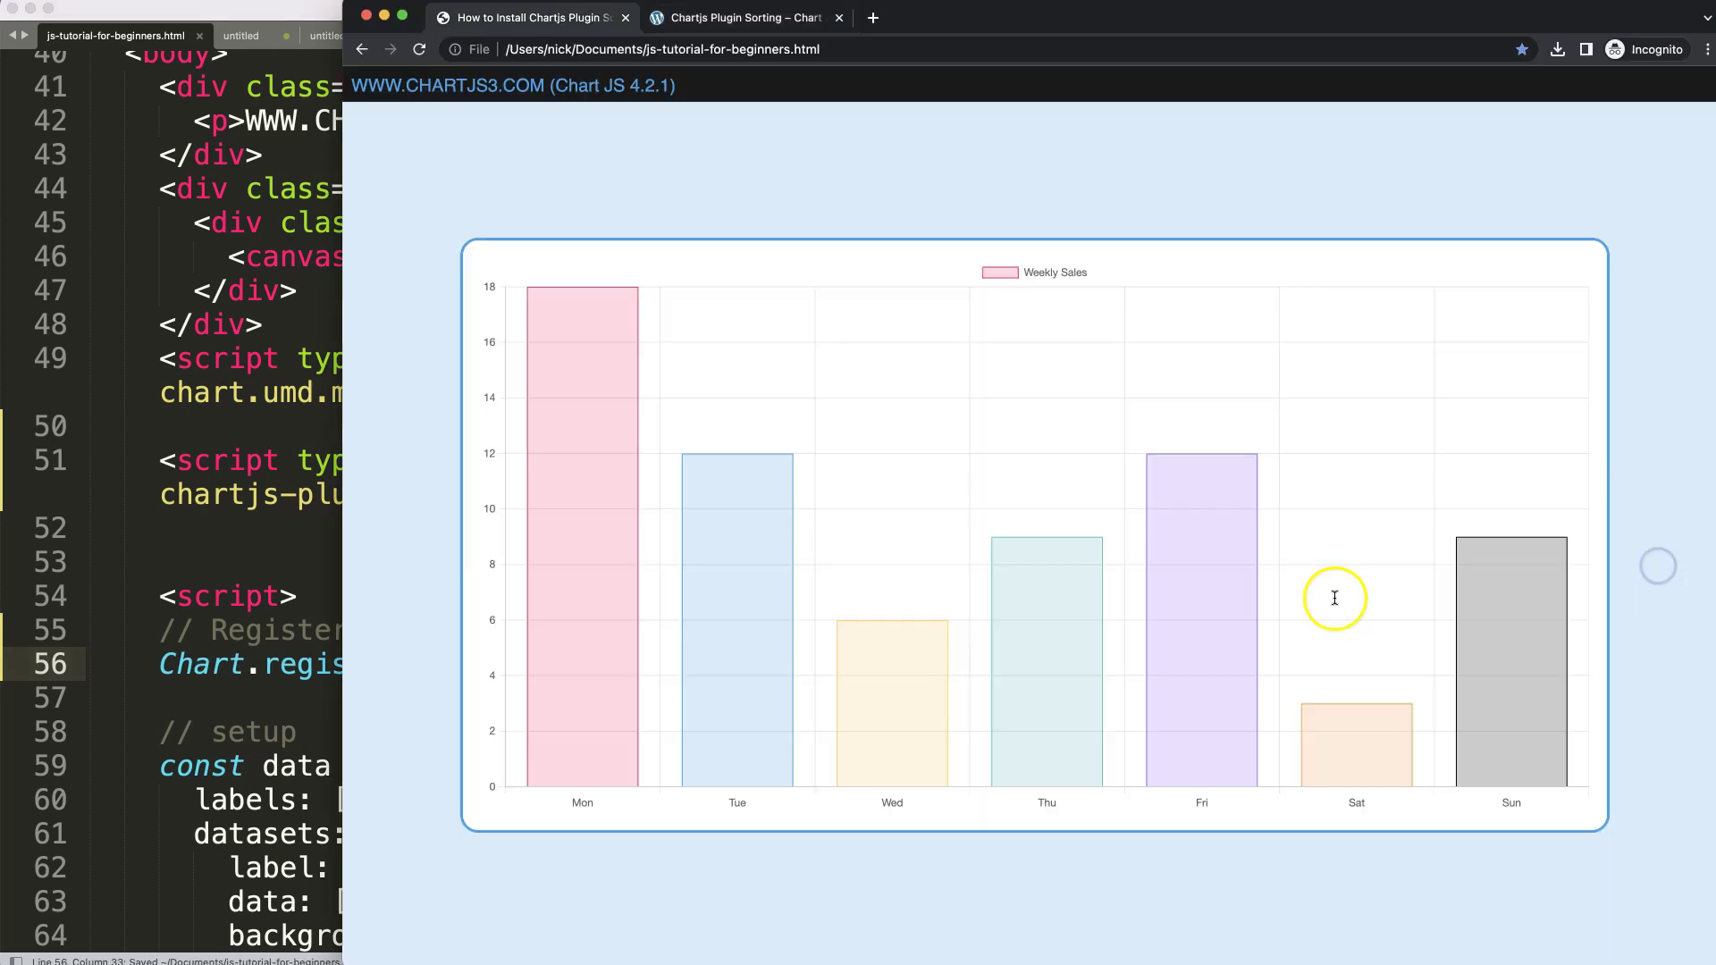
key(super+r)
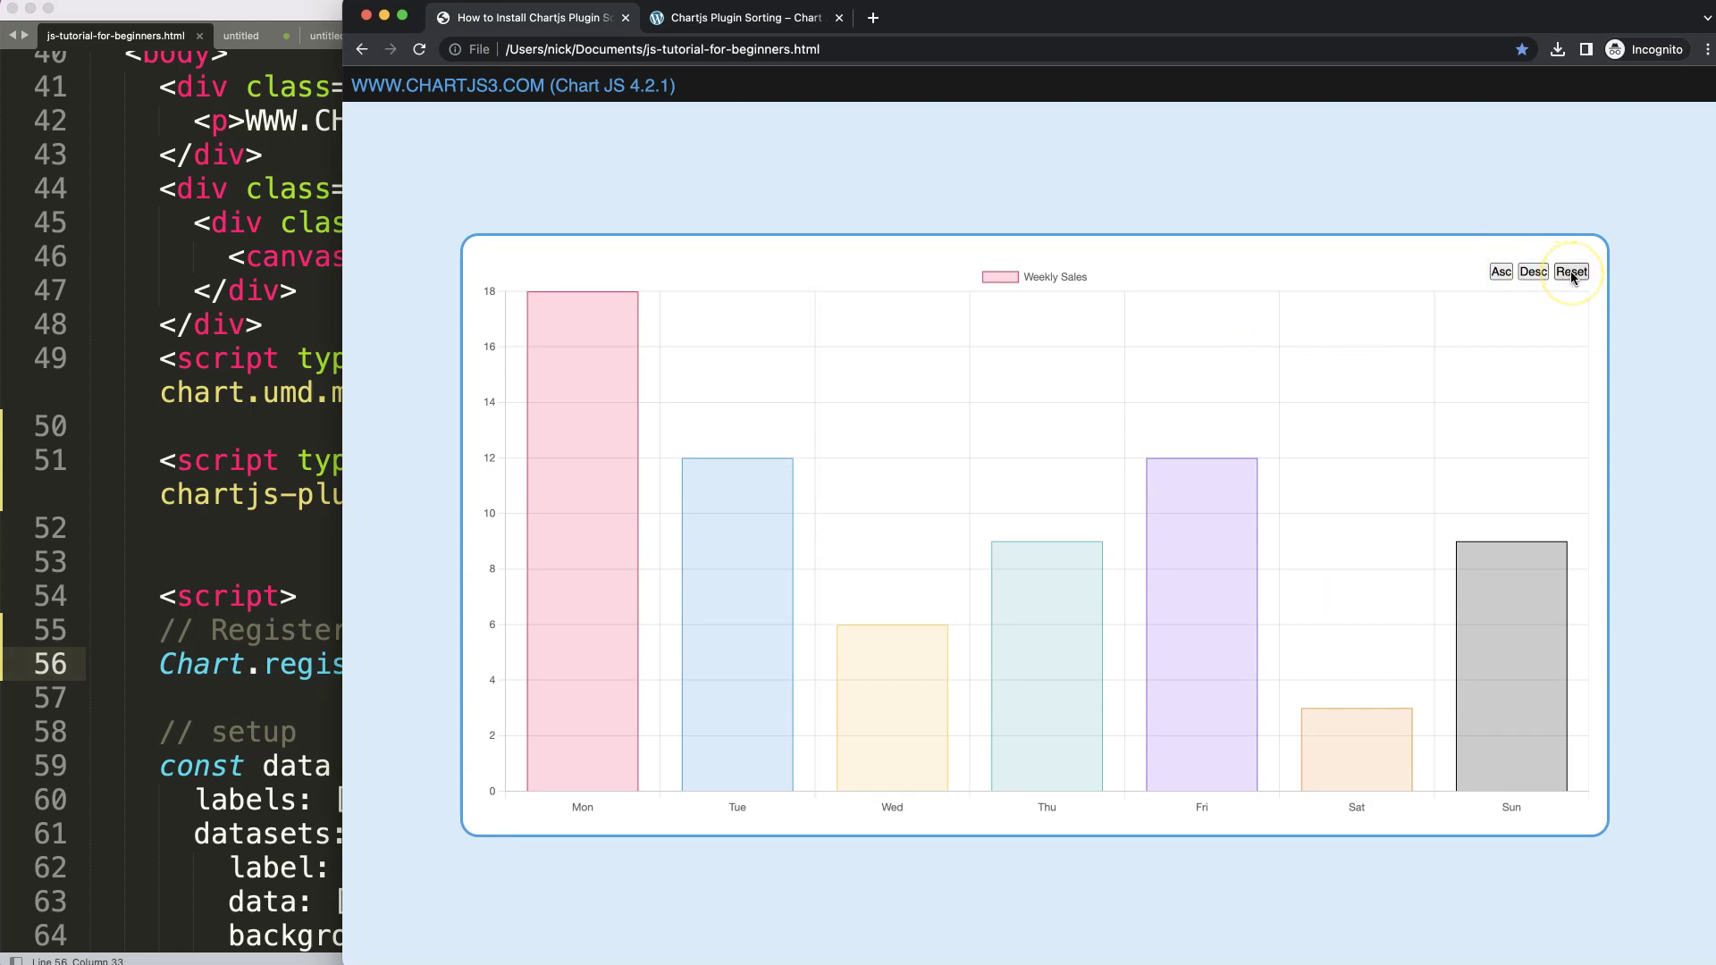
Sort the bars ascending, then descending, then reset them to Mon–Sun order.
click(1500, 271)
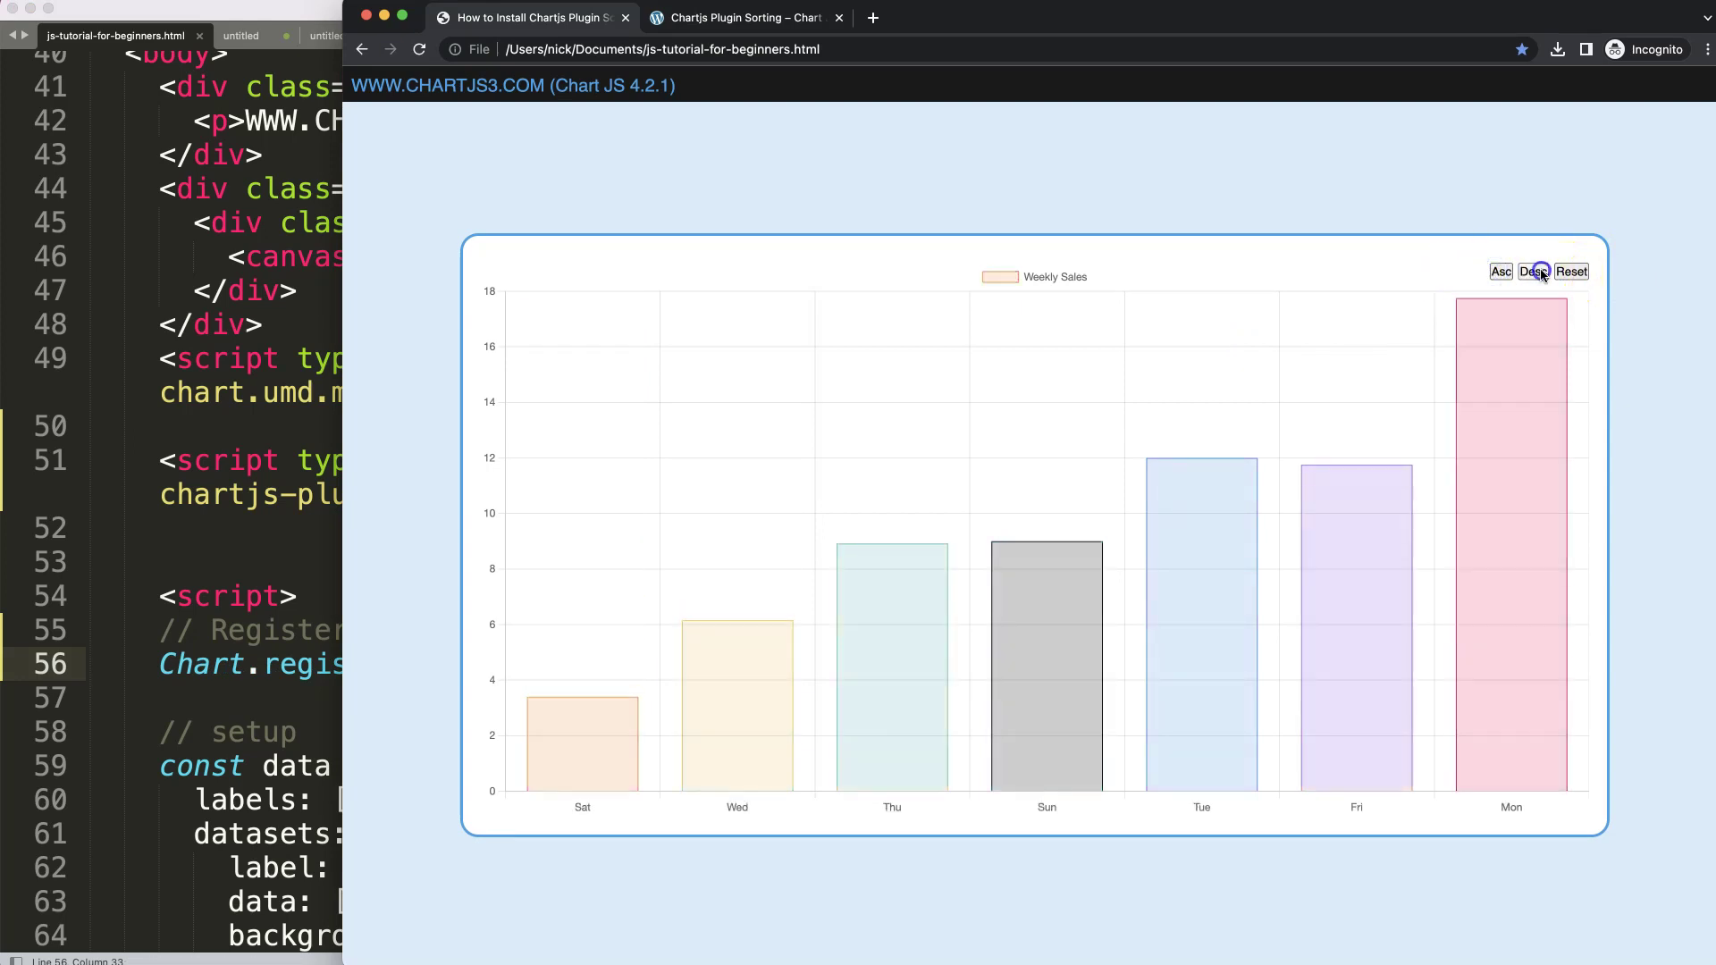
click(1532, 271)
click(1572, 271)
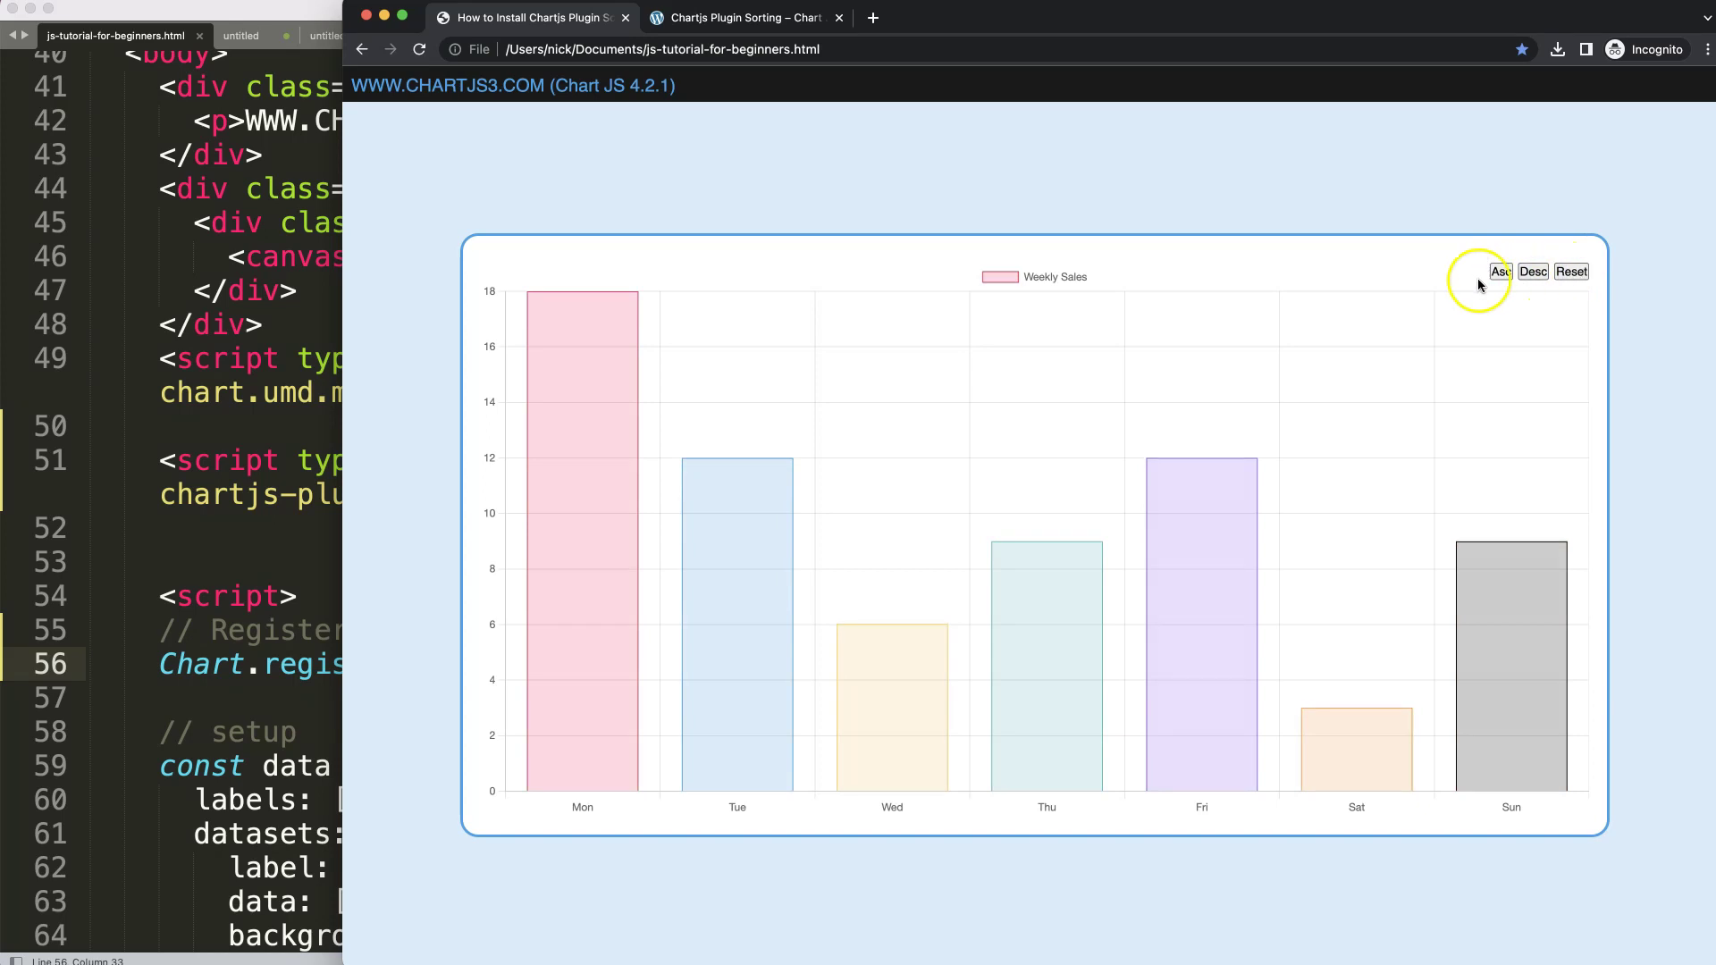